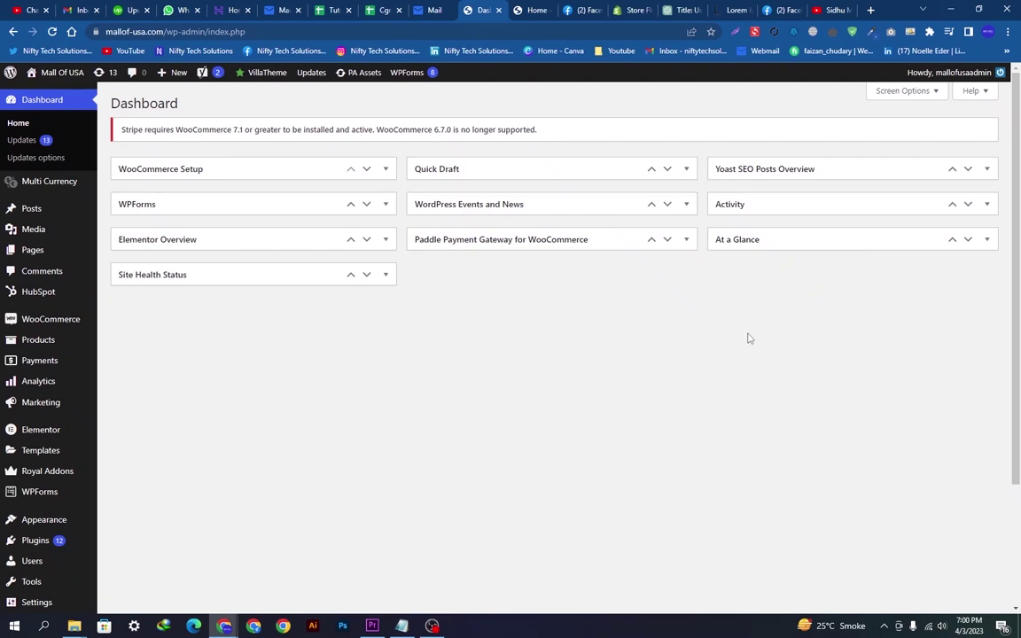
{"action": "scroll", "coordinate": [747, 337], "scroll_direction": "down", "scroll_amount": 3}
{"action": "scroll", "coordinate": [747, 338], "scroll_direction": "up", "scroll_amount": 3}
{"action": "scroll", "coordinate": [747, 337], "scroll_direction": "down", "scroll_amount": 3}
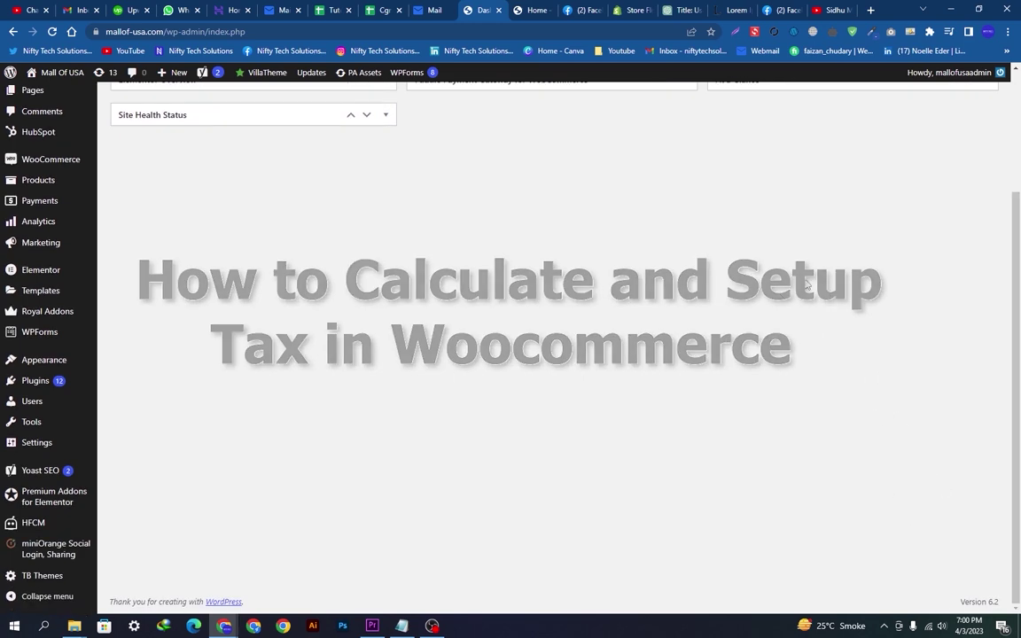
{"action": "scroll", "coordinate": [765, 298], "scroll_direction": "up", "scroll_amount": 3}
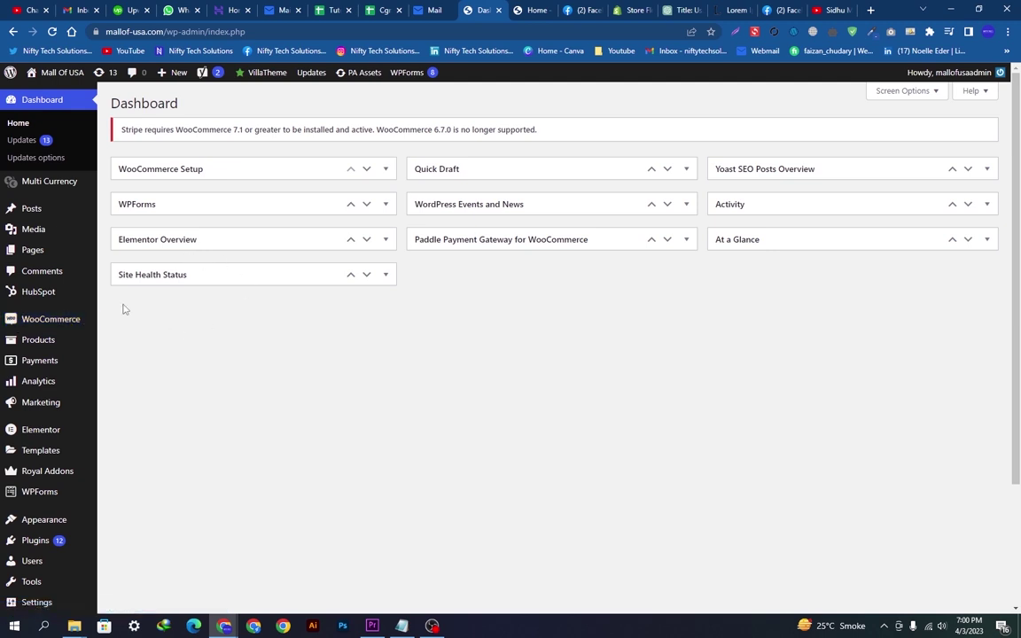
Step: Open the WooCommerce settings and look over the general store options
{"action": "mouse_move", "coordinate": [91, 319]}
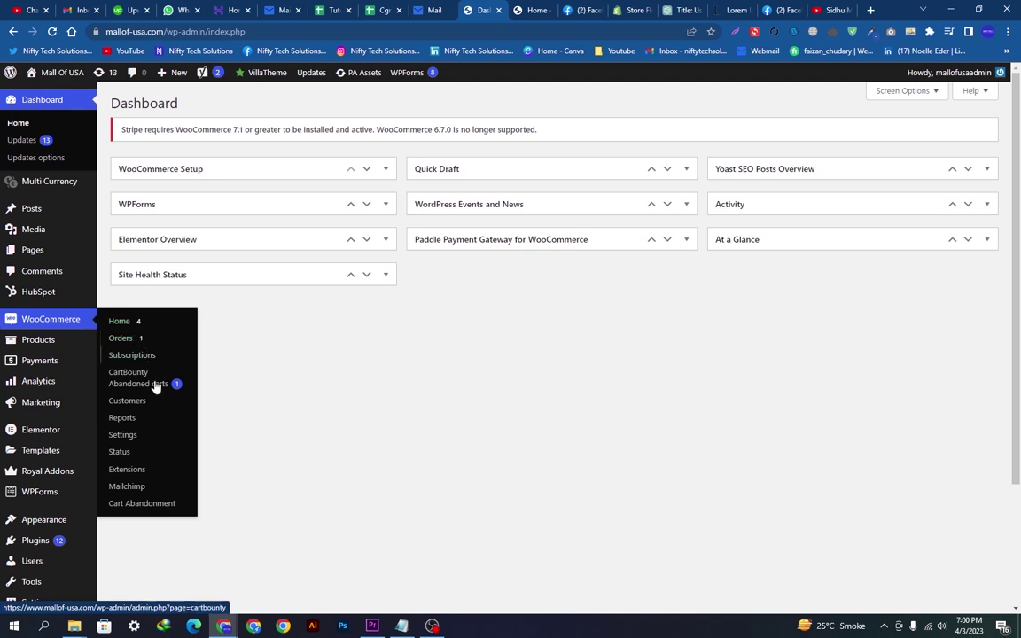
{"action": "left_click", "coordinate": [152, 436]}
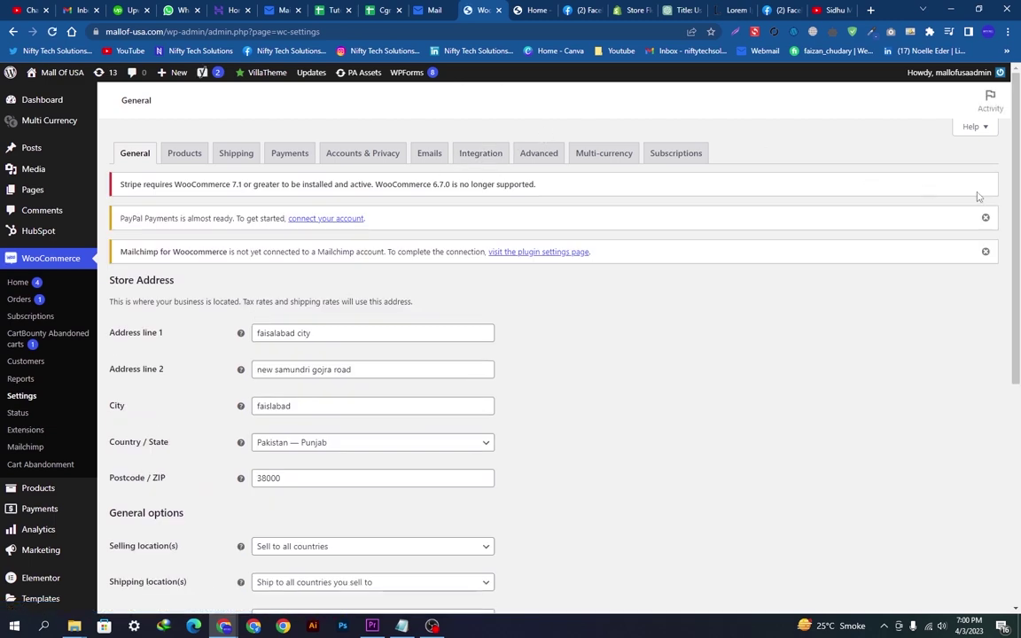
{"action": "scroll", "coordinate": [1017, 340], "scroll_direction": "down", "scroll_amount": 3}
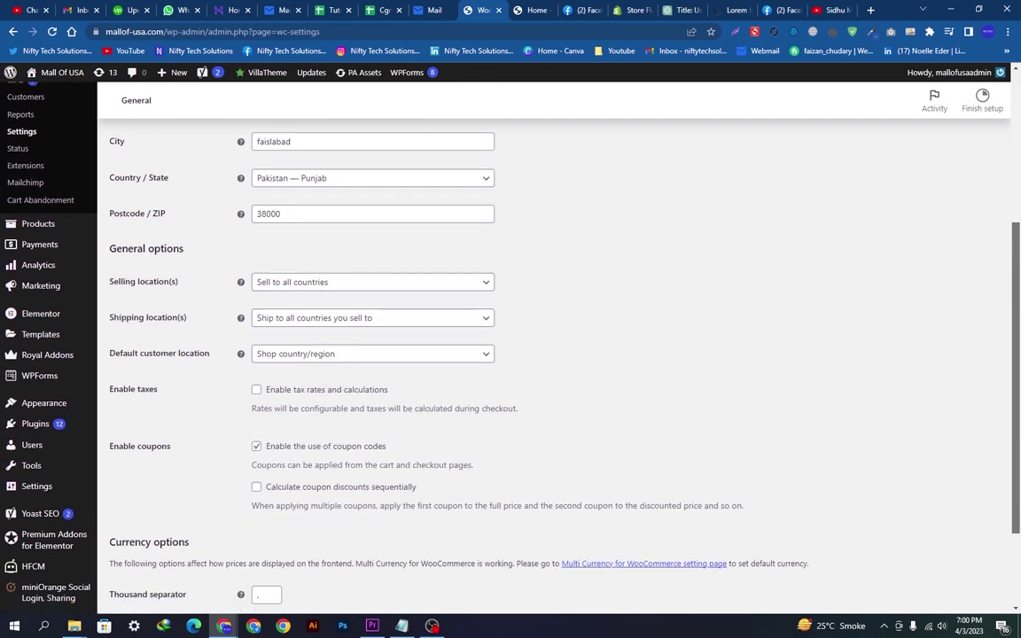
{"action": "scroll", "coordinate": [686, 164], "scroll_direction": "up", "scroll_amount": 5}
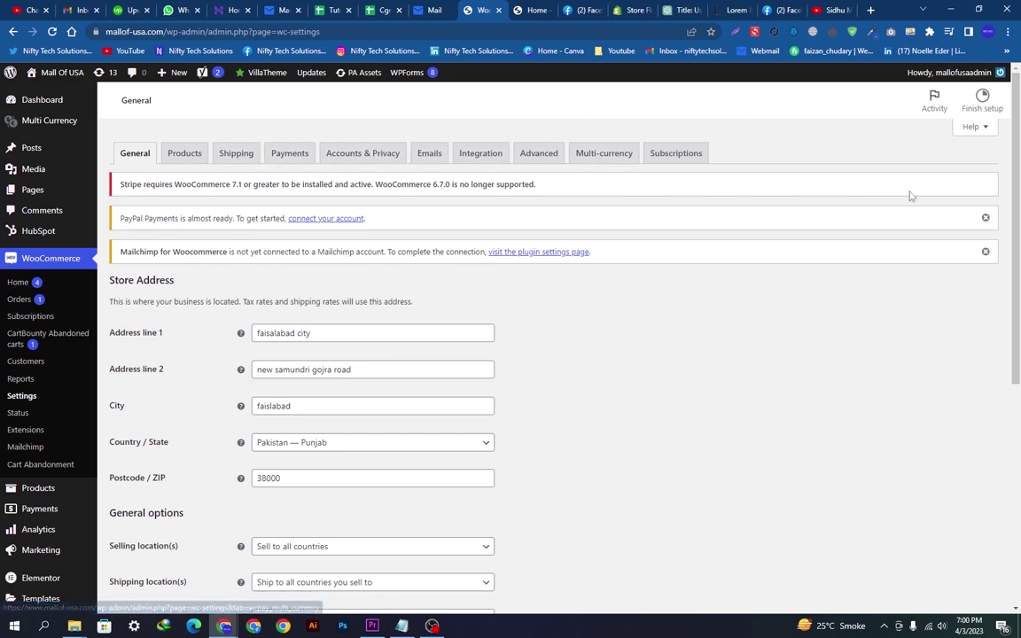
Step: Enable tax rates and calculations in the general options and save the changes
{"action": "scroll", "coordinate": [1017, 280], "scroll_direction": "down", "scroll_amount": 2}
{"action": "scroll", "coordinate": [1017, 280], "scroll_direction": "down", "scroll_amount": 2}
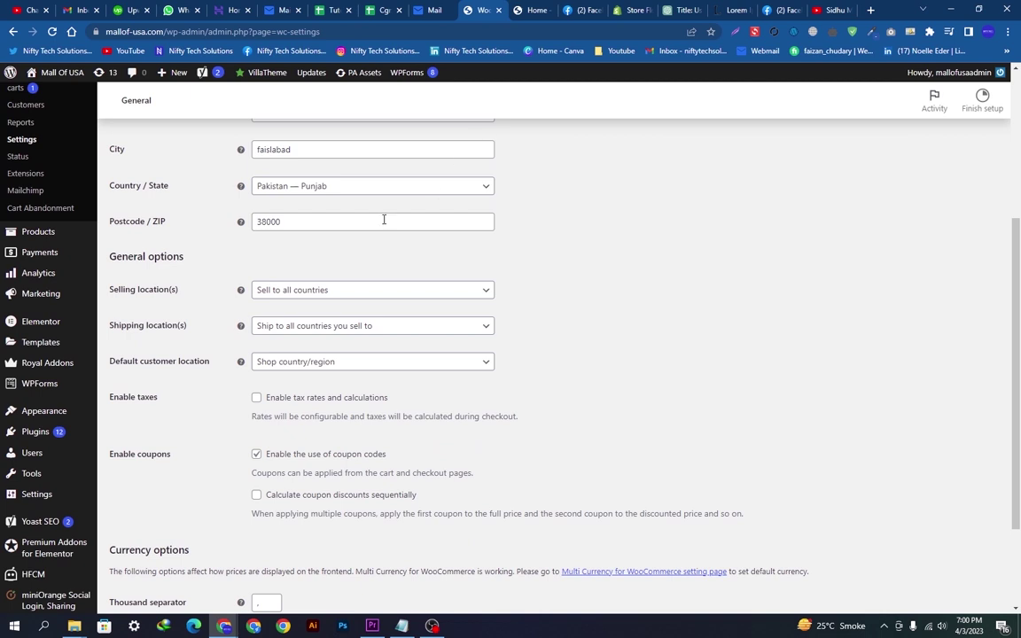
{"action": "left_click", "coordinate": [256, 399]}
{"action": "scroll", "coordinate": [235, 372], "scroll_direction": "down", "scroll_amount": 2}
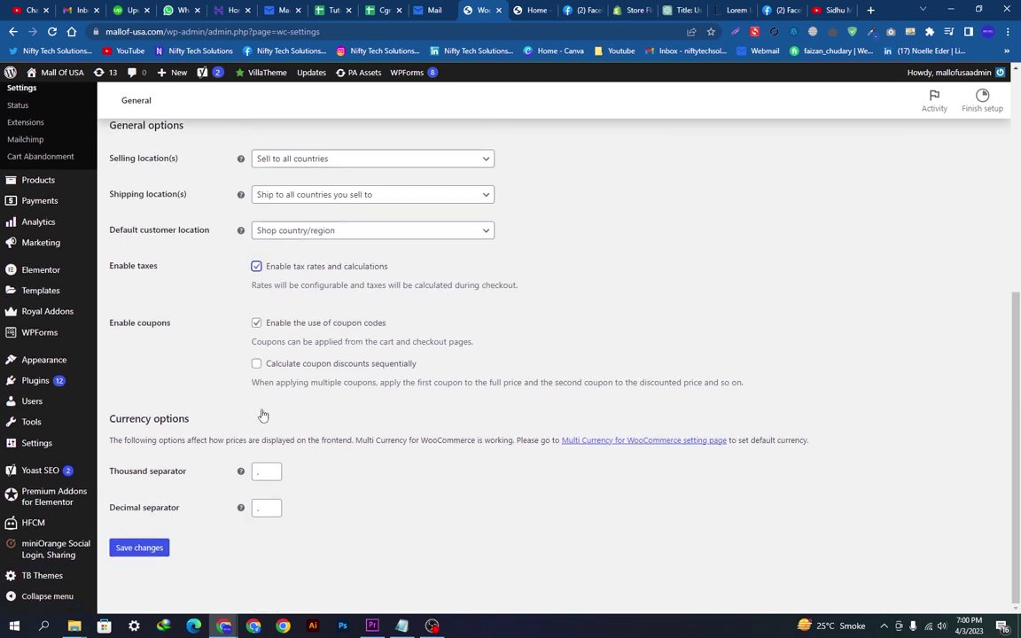
{"action": "left_click", "coordinate": [124, 551]}
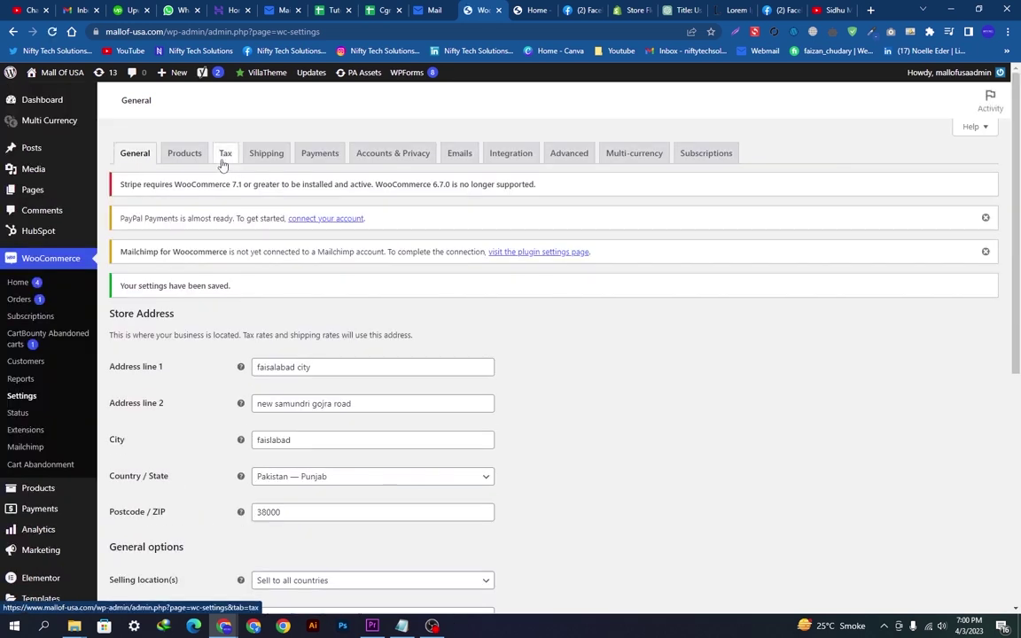
Step: Open the store's tax options and have prices entered exclusive of tax
{"action": "left_click", "coordinate": [223, 165]}
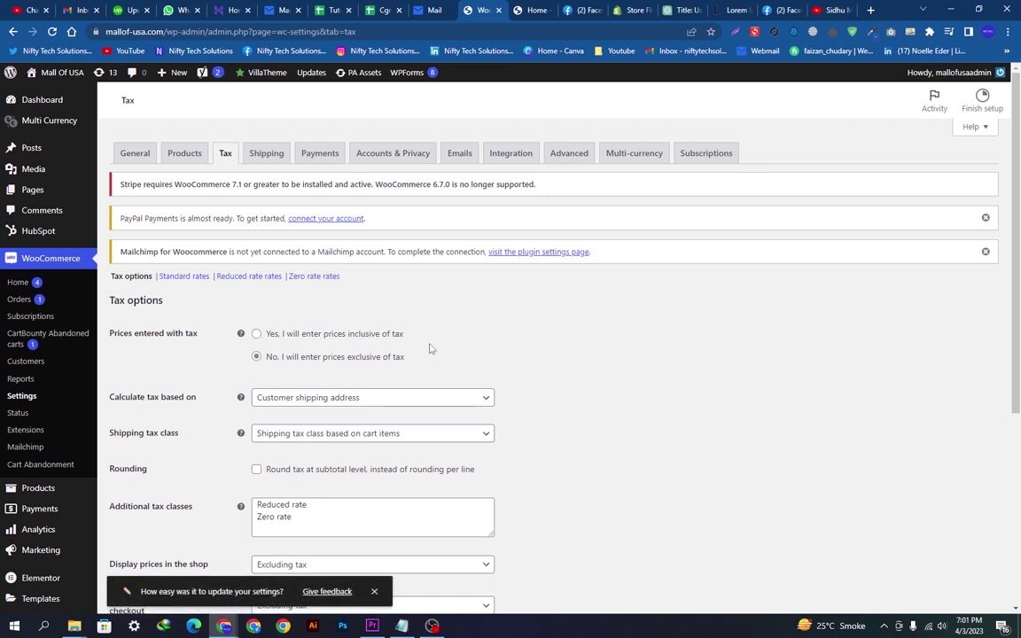
{"action": "left_click_drag", "start_coordinate": [405, 335], "coordinate": [266, 335]}
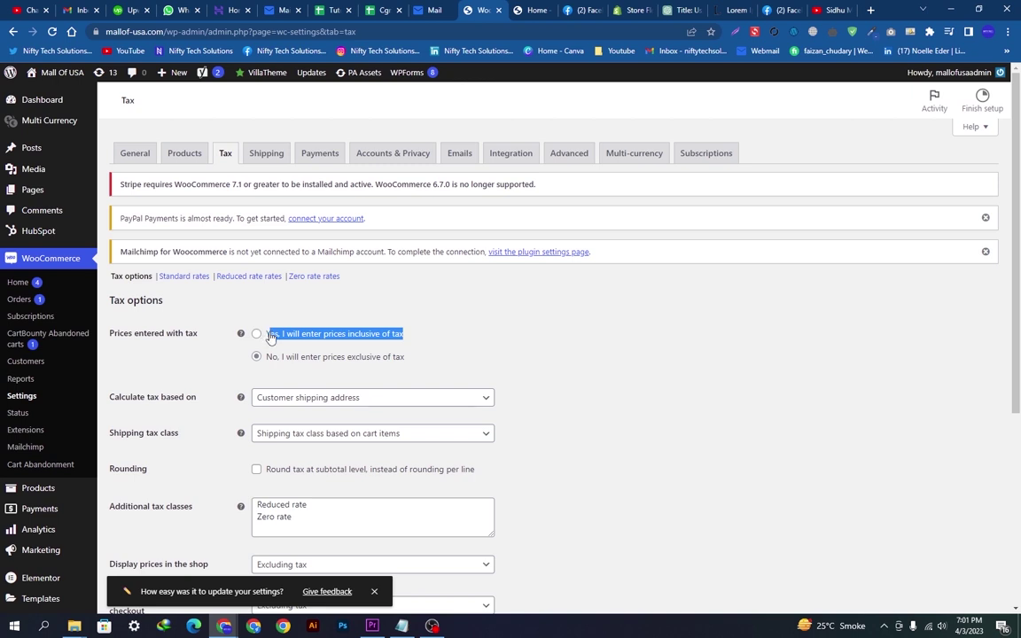
{"action": "left_click", "coordinate": [324, 359]}
{"action": "left_click_drag", "start_coordinate": [432, 362], "coordinate": [274, 365]}
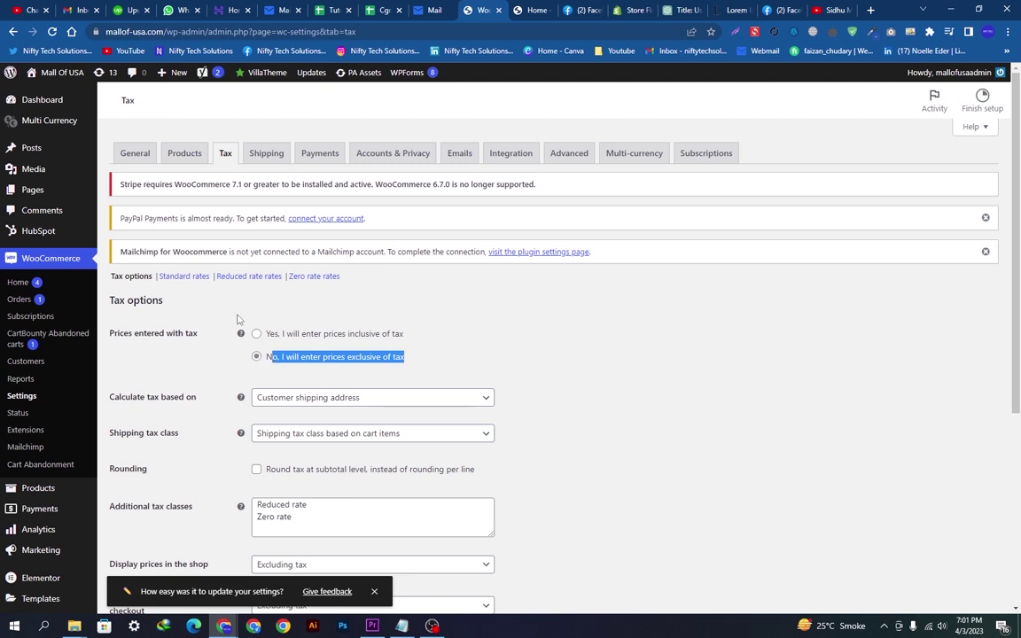
{"action": "left_click", "coordinate": [302, 372]}
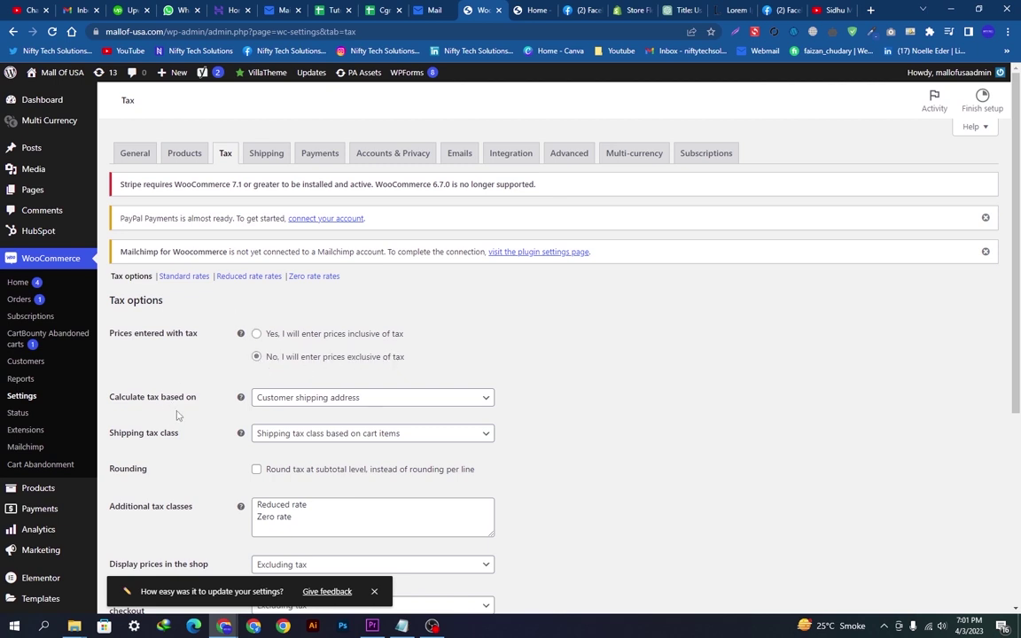
Step: Set the tax calculation to be based on the customer shipping address
{"action": "left_click_drag", "start_coordinate": [209, 403], "coordinate": [113, 405]}
{"action": "left_click", "coordinate": [118, 402]}
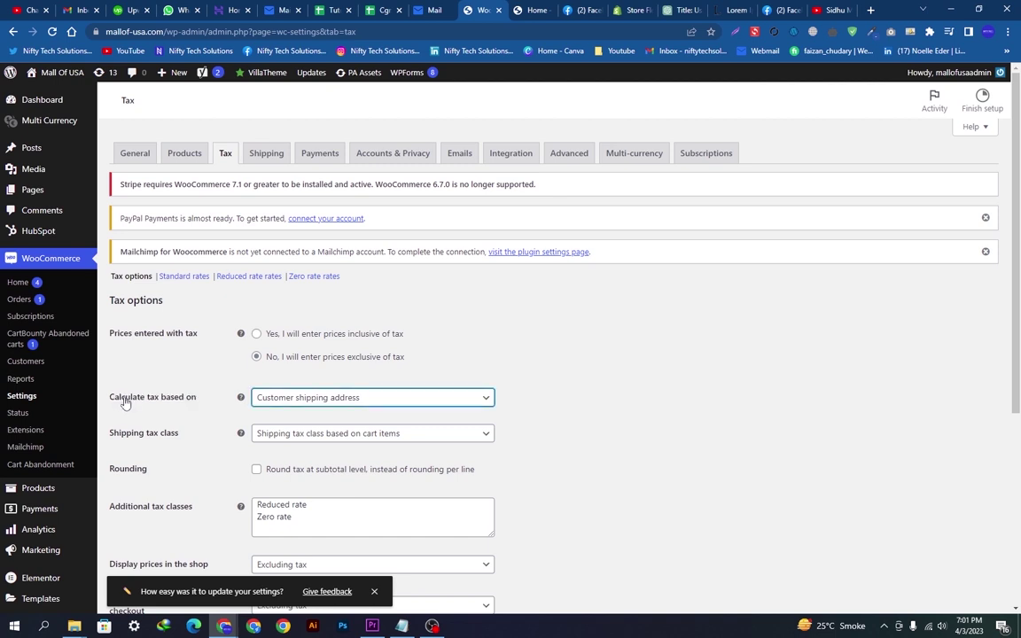
{"action": "left_click", "coordinate": [296, 403]}
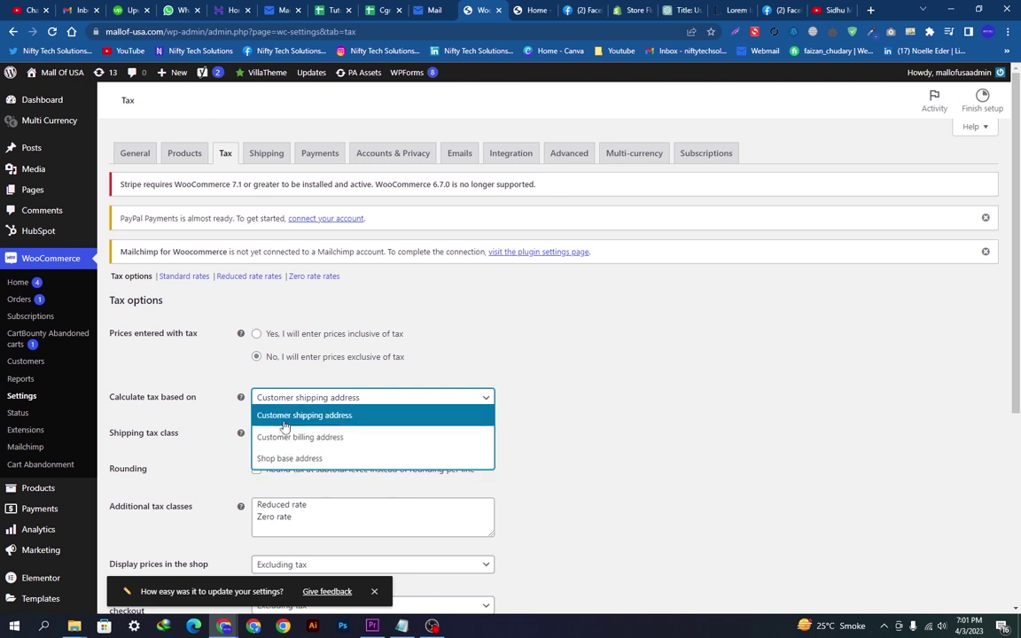
{"action": "left_click", "coordinate": [283, 422]}
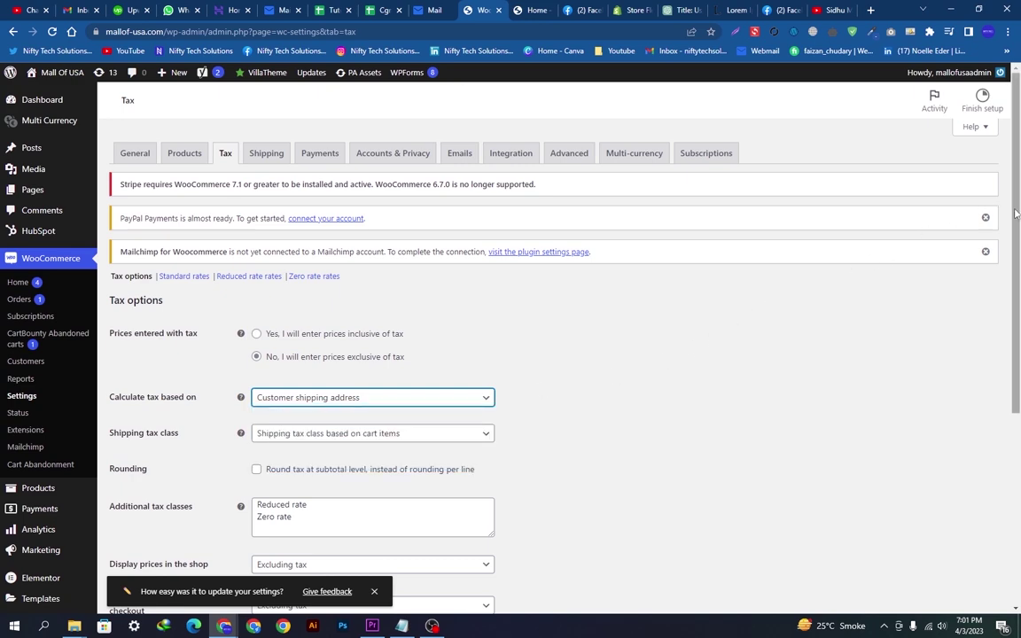
Step: Set the shipping tax class to be based on cart items and review the additional tax classes
{"action": "scroll", "coordinate": [567, 265], "scroll_direction": "down", "scroll_amount": 3}
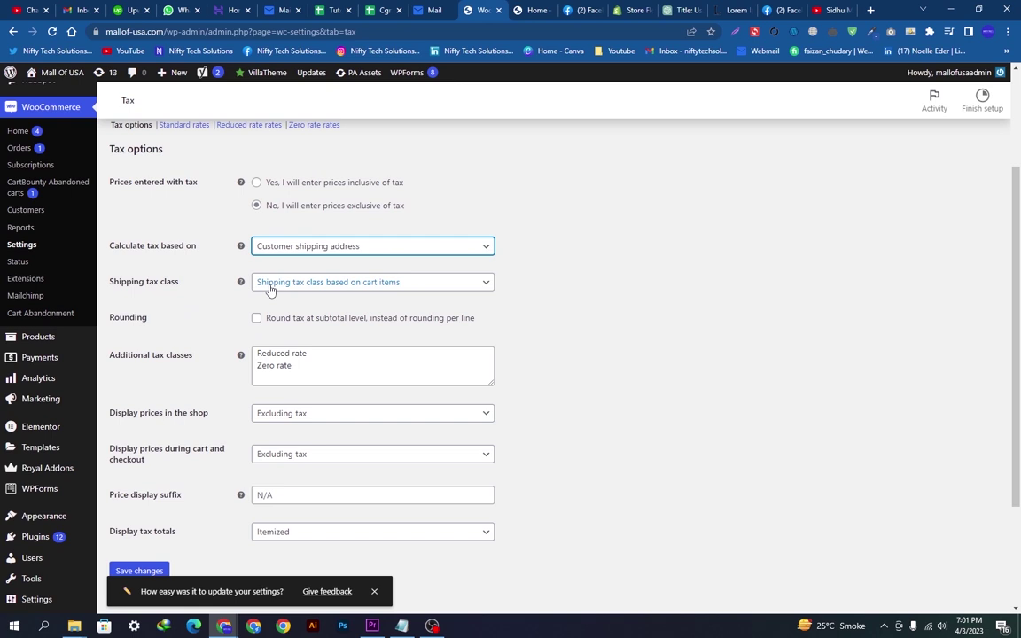
{"action": "left_click", "coordinate": [271, 284]}
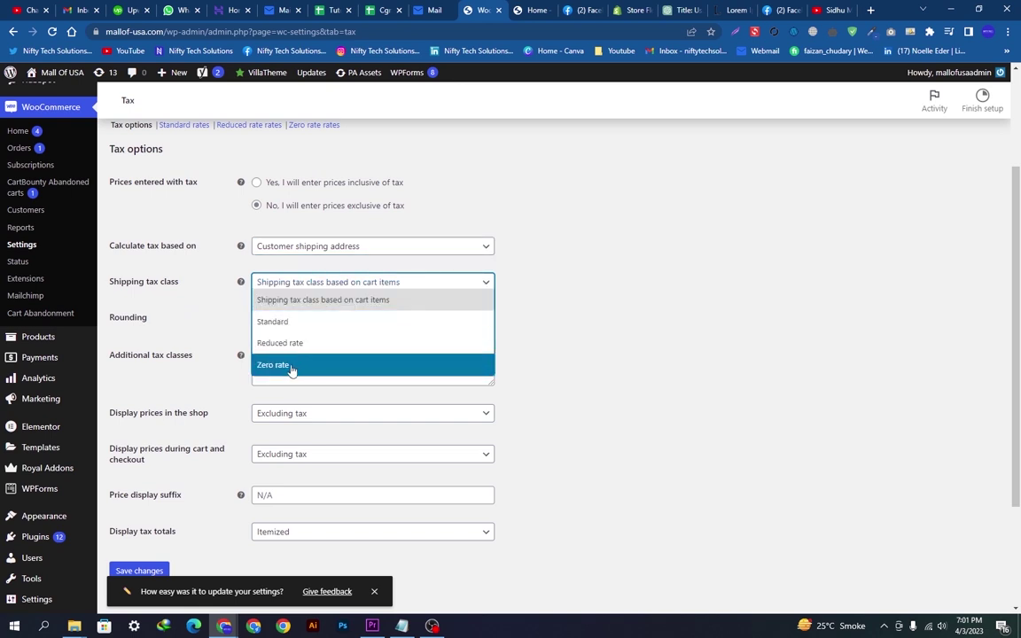
{"action": "left_click", "coordinate": [310, 303]}
{"action": "left_click_drag", "start_coordinate": [324, 365], "coordinate": [253, 352]}
{"action": "left_click", "coordinate": [321, 361]}
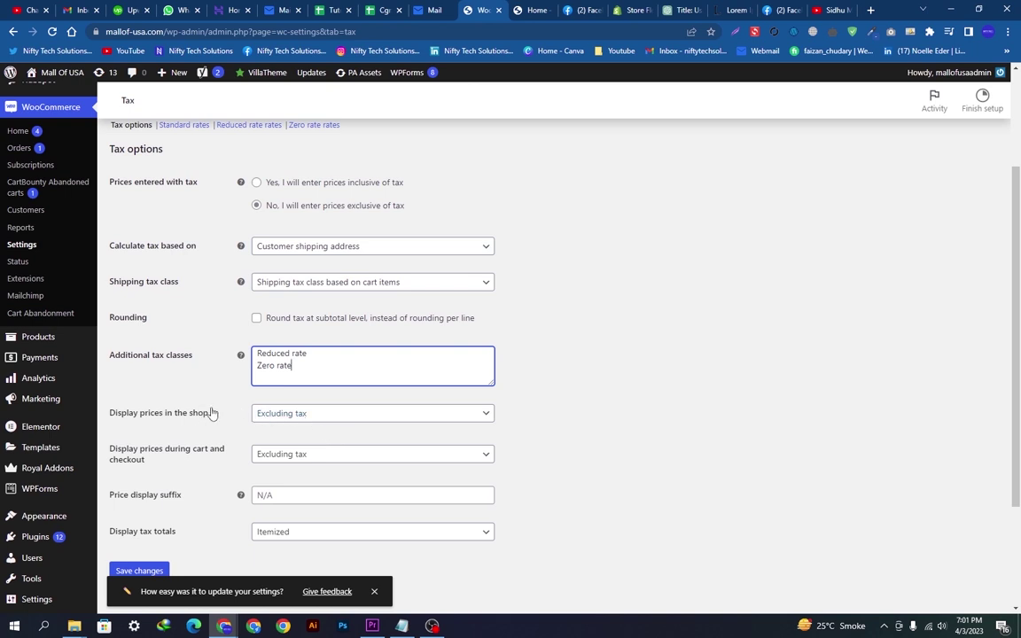
Step: Display shop prices excluding tax and tax totals as Itemized, and save the tax options
{"action": "left_click", "coordinate": [289, 420]}
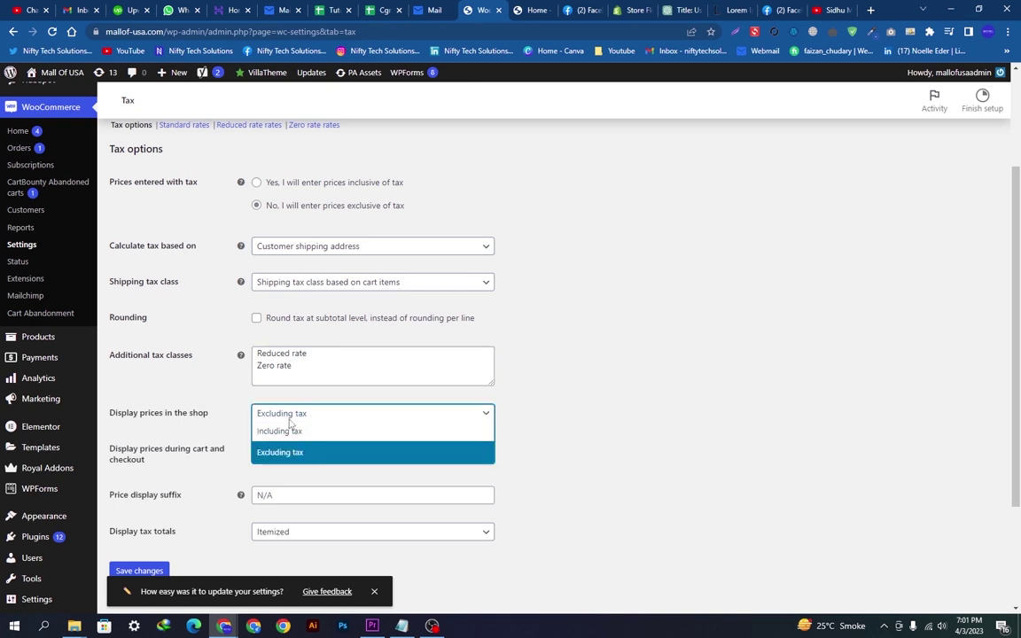
{"action": "left_click", "coordinate": [284, 453]}
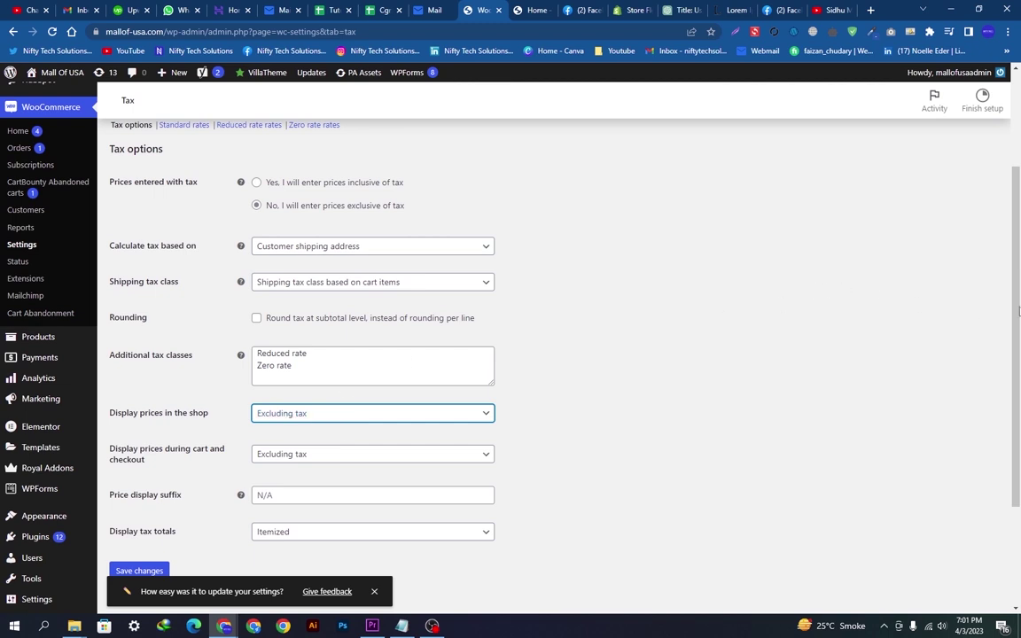
{"action": "scroll", "coordinate": [915, 275], "scroll_direction": "down", "scroll_amount": 1}
{"action": "scroll", "coordinate": [510, 337], "scroll_direction": "down", "scroll_amount": 1}
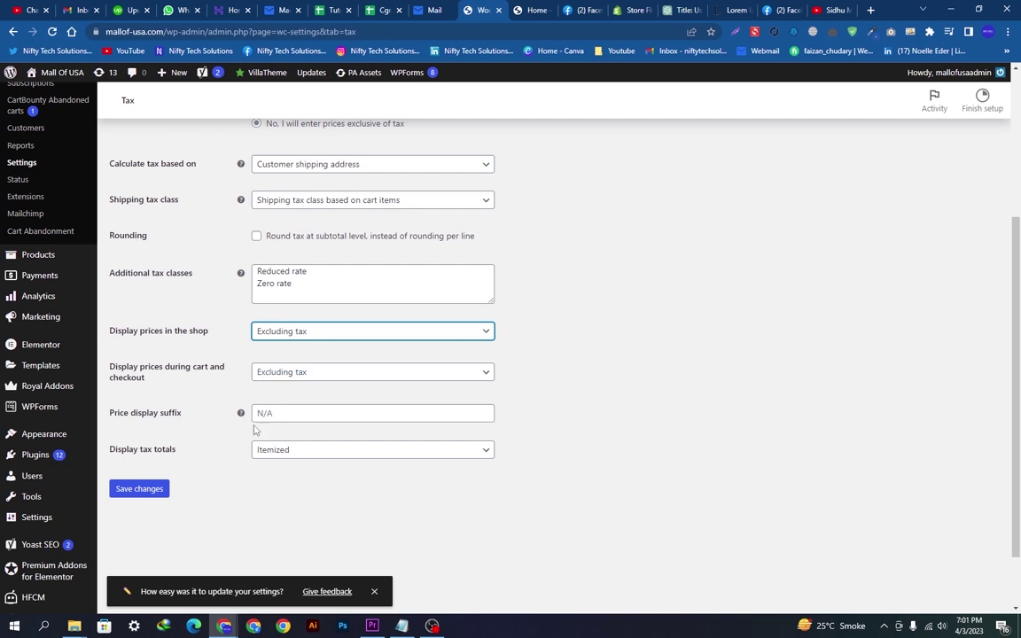
{"action": "left_click", "coordinate": [270, 452]}
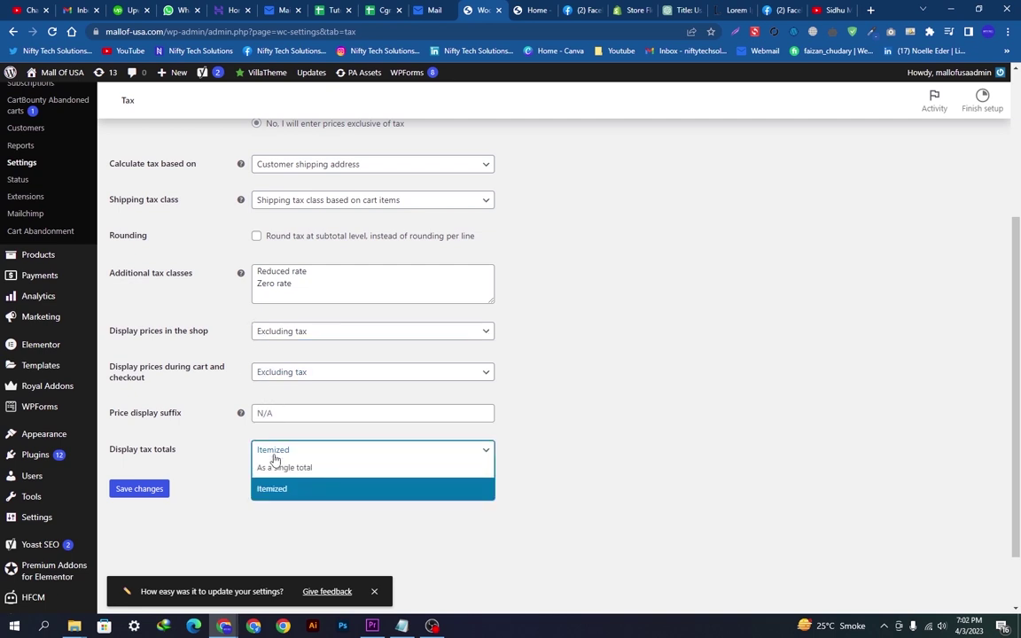
{"action": "left_click", "coordinate": [290, 453]}
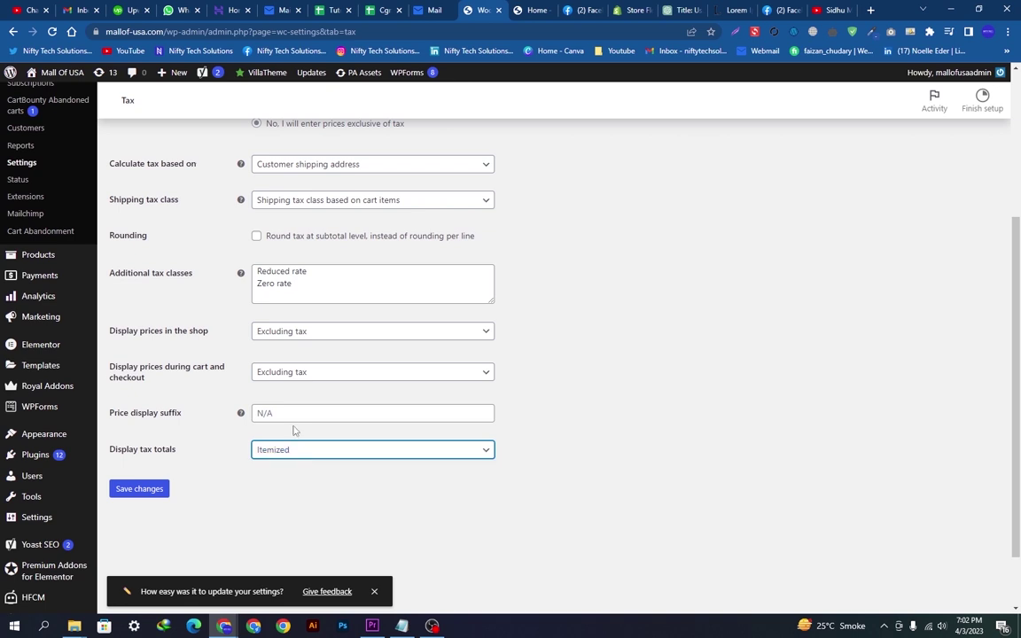
{"action": "left_click", "coordinate": [152, 490]}
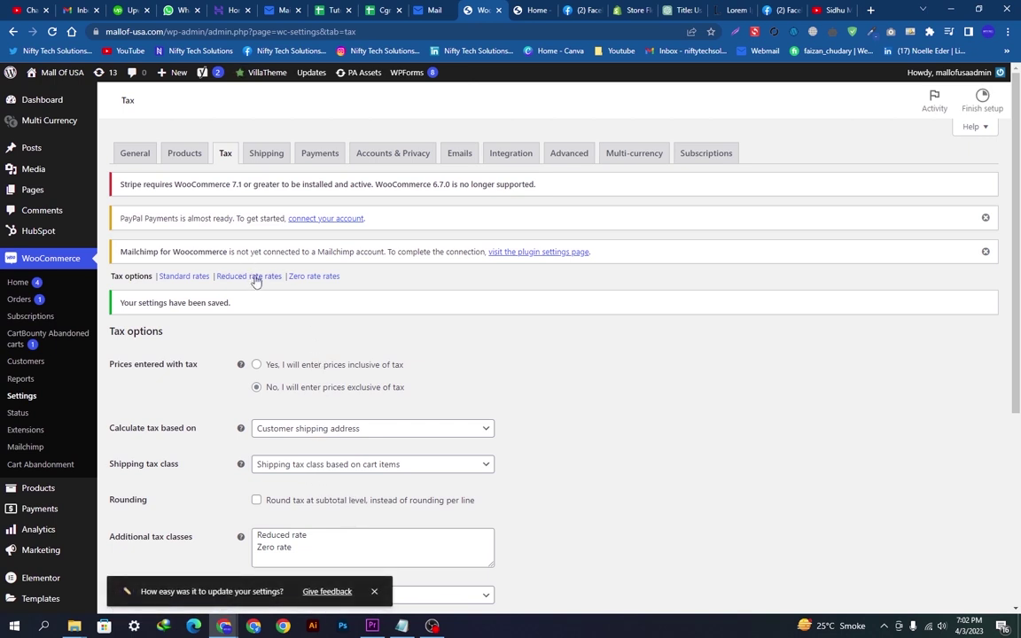
Step: Insert a standard tax rate row for United States (US) with state code 212 and postcode 10001
{"action": "left_click", "coordinate": [182, 277]}
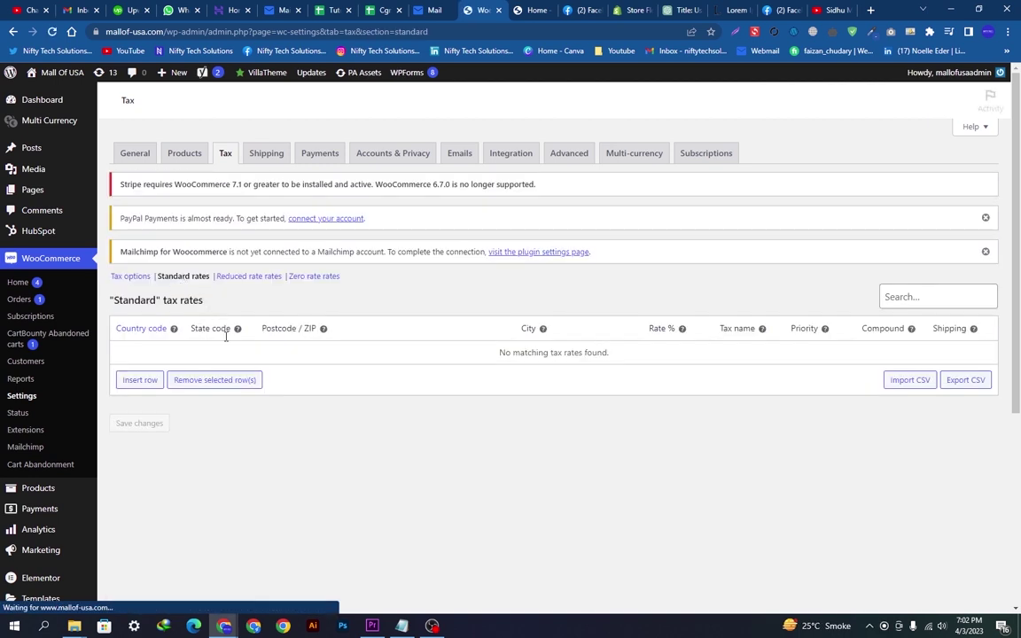
{"action": "left_click", "coordinate": [140, 380]}
{"action": "left_click", "coordinate": [652, 353]}
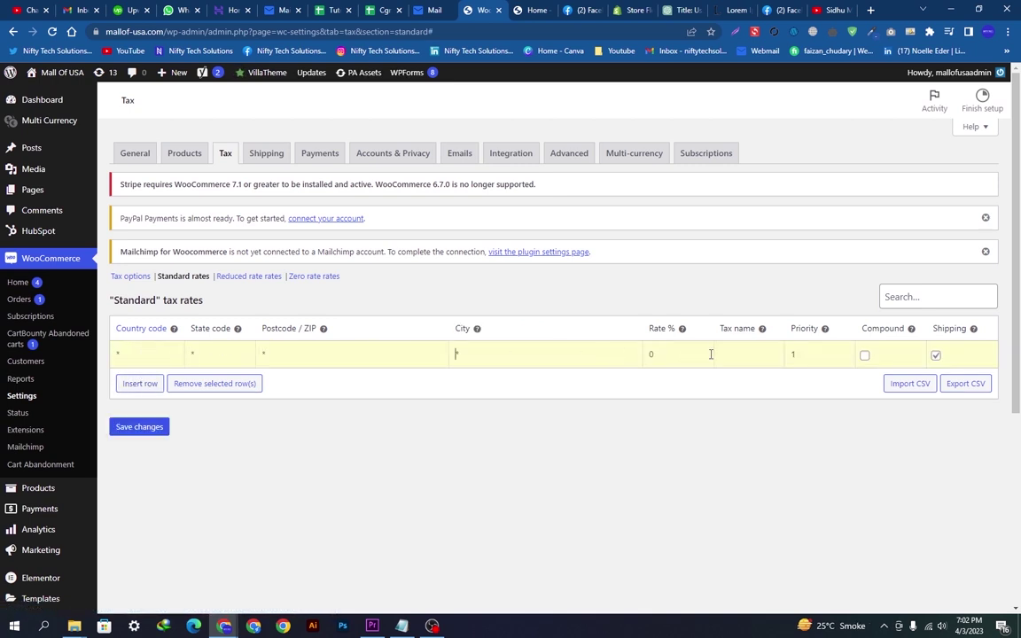
{"action": "left_click", "coordinate": [331, 354]}
{"action": "left_click", "coordinate": [304, 350]}
{"action": "type", "text": "S"}
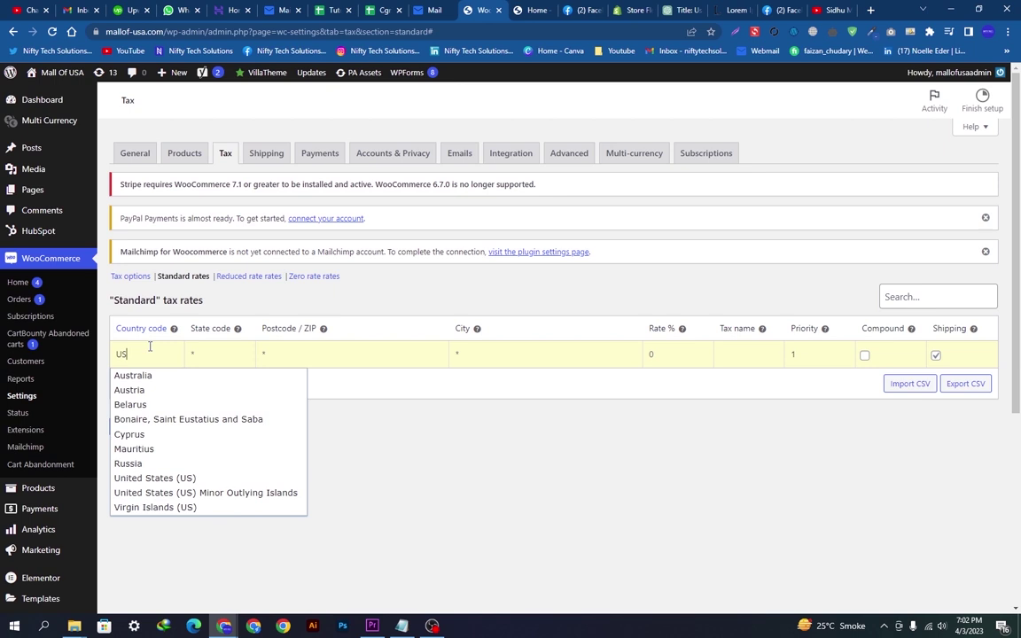
{"action": "left_click", "coordinate": [152, 478]}
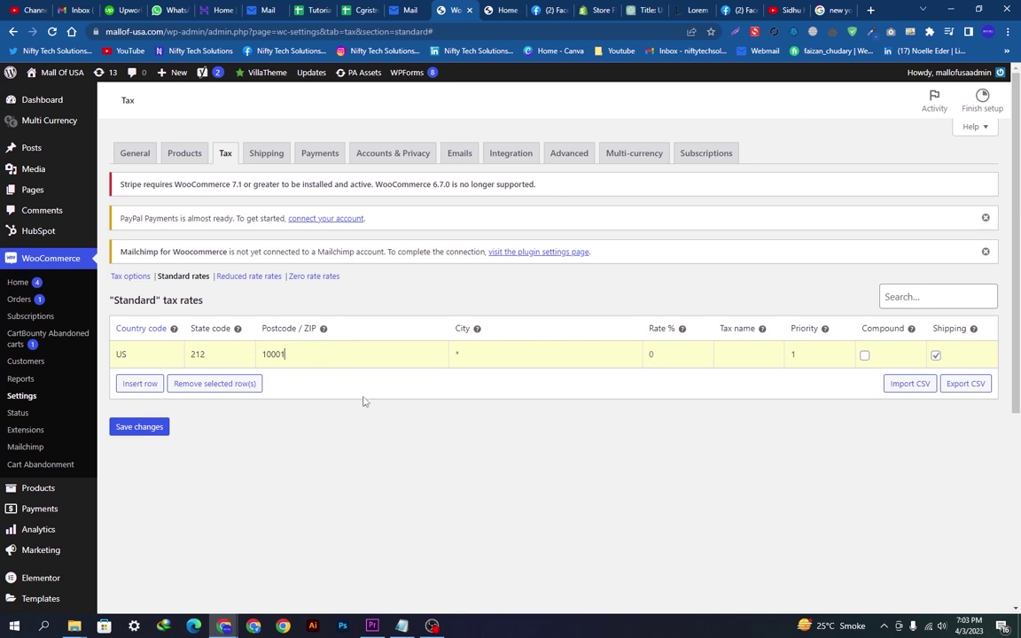
Step: Set the US row's rate to 25% and its tax name to NY Tax, and save the changes
{"action": "left_click", "coordinate": [464, 357]}
{"action": "double_click", "coordinate": [193, 353]}
{"action": "double_click", "coordinate": [280, 353]}
{"action": "left_click", "coordinate": [659, 352]}
{"action": "left_click", "coordinate": [663, 354]}
{"action": "type", "text": "x"}
{"action": "left_click", "coordinate": [162, 427]}
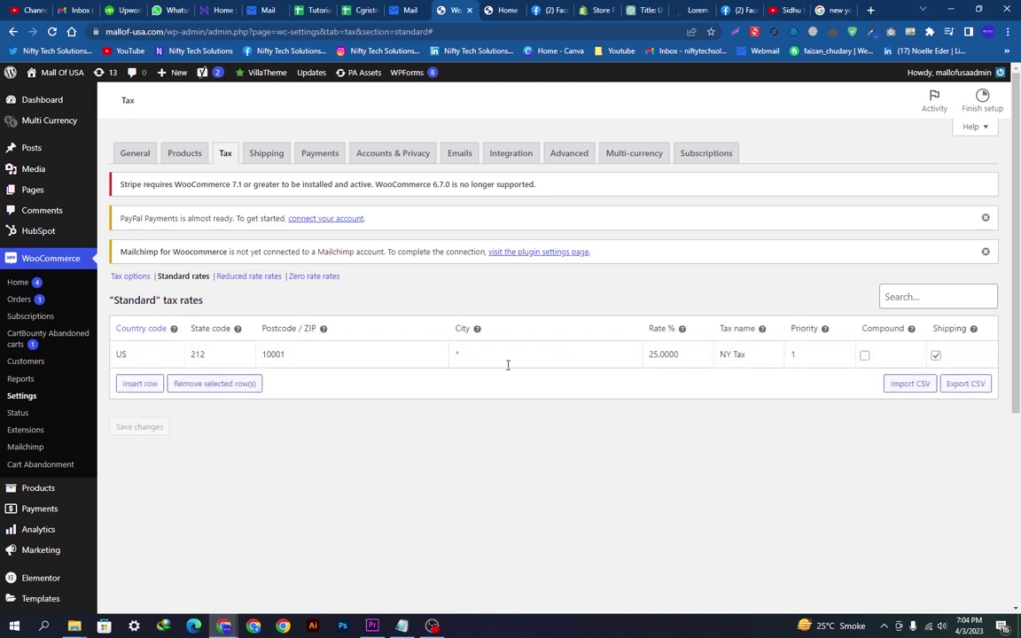
{"action": "left_click", "coordinate": [687, 354]}
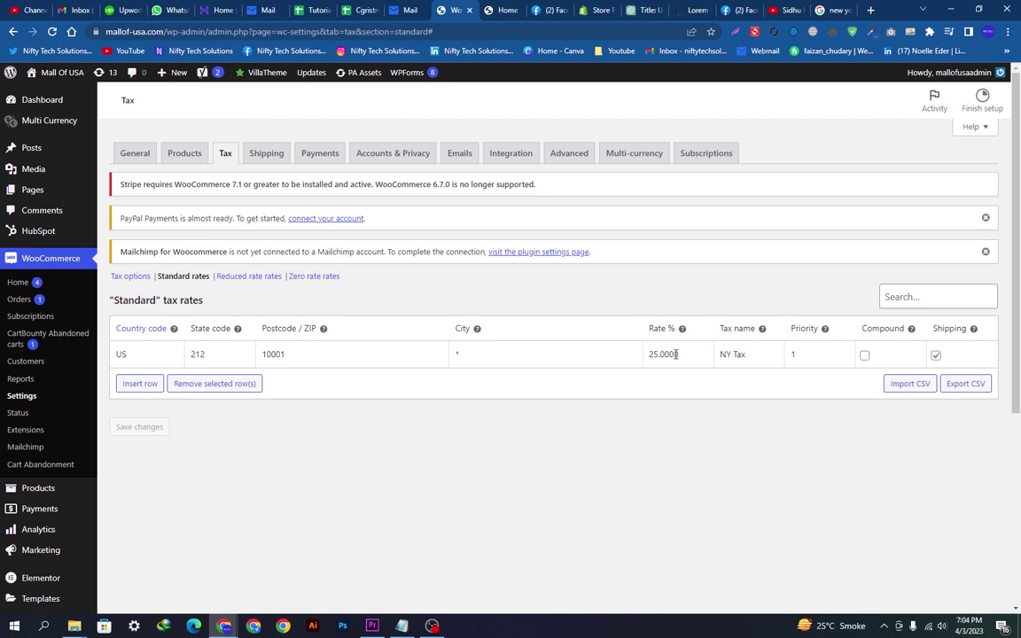
Step: Insert a second standard tax rate row with the United Kingdom (UK) as its country
{"action": "left_click", "coordinate": [137, 383]}
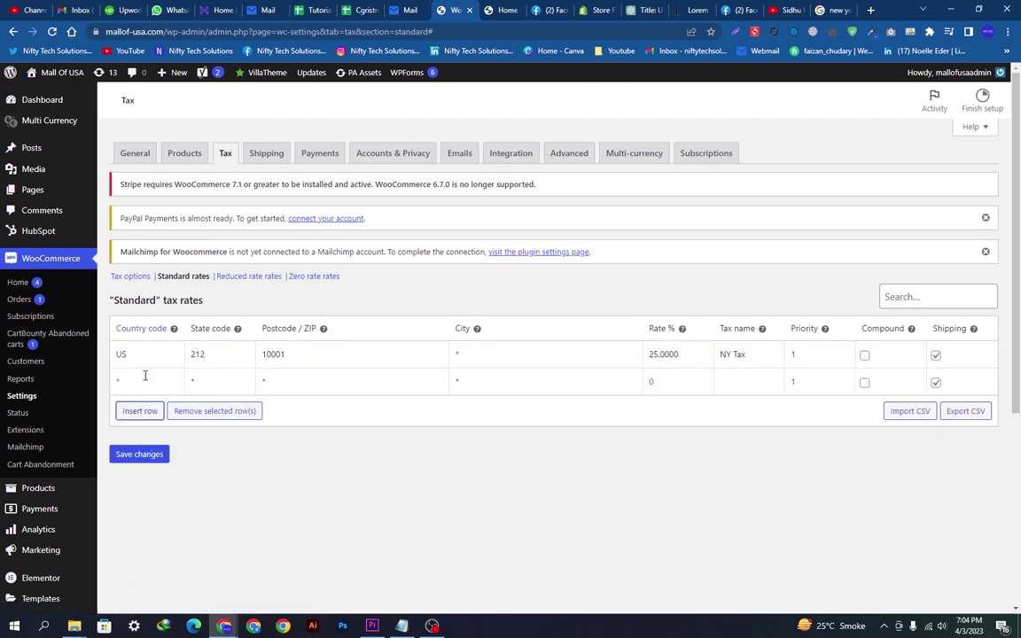
{"action": "left_click", "coordinate": [146, 383]}
{"action": "type", "text": "UNITE"}
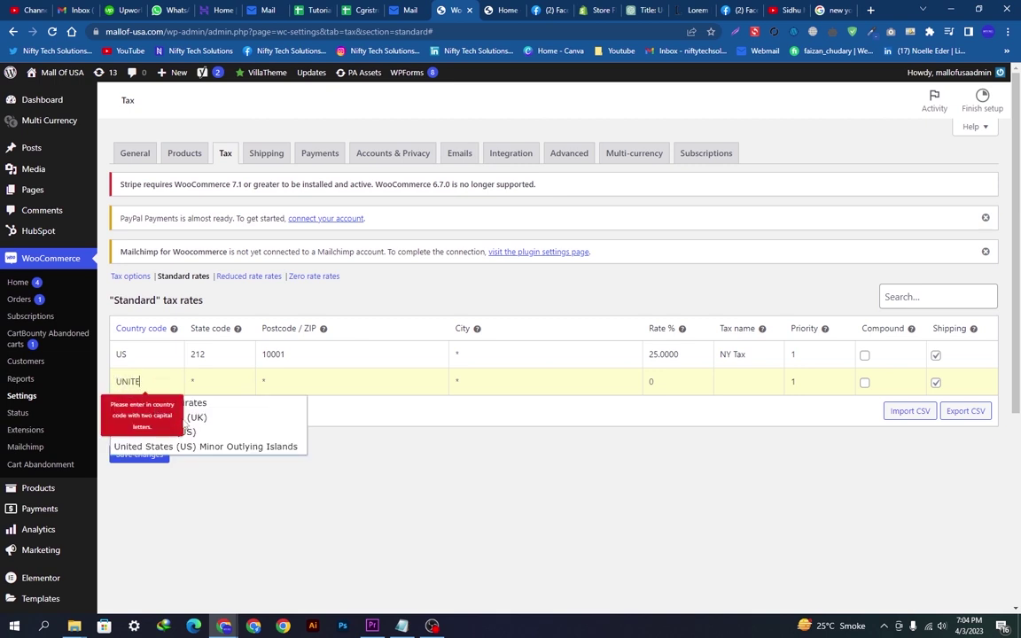
{"action": "left_click", "coordinate": [194, 417]}
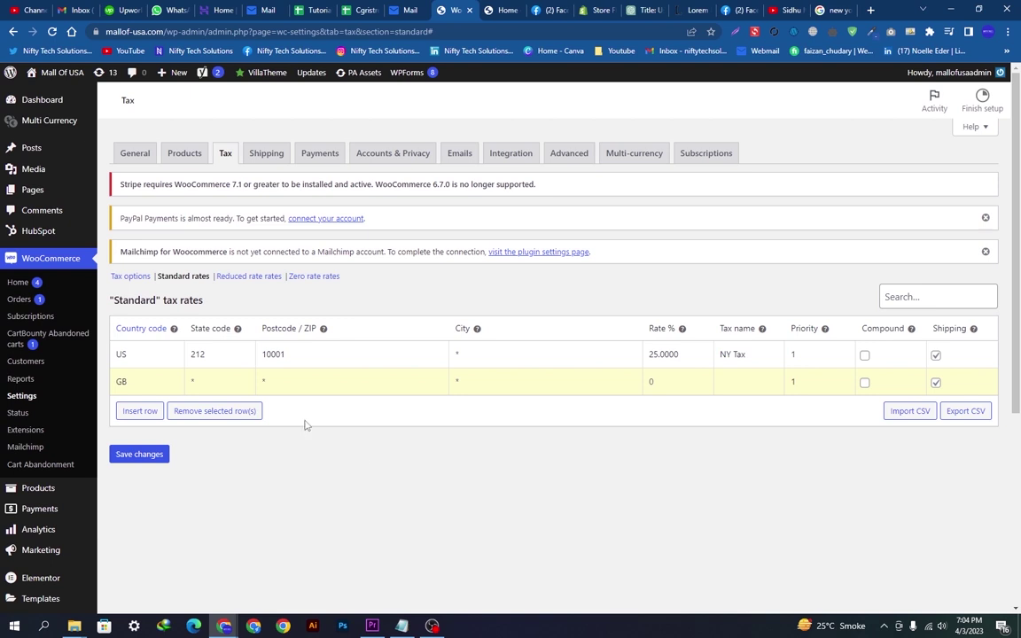
Step: Set the United Kingdom row's rate to 21% and its tax name to UK TAX
{"action": "left_click", "coordinate": [644, 382]}
{"action": "type", "text": "21"}
{"action": "left_click", "coordinate": [764, 371]}
{"action": "type", "text": "uk"}
{"action": "key", "text": "BackSpace"}
{"action": "type", "text": "UK TAX"}
Step: Insert a standard tax rate row for Pakistan with a rate of 17% and the tax name PK TAX
{"action": "left_click", "coordinate": [134, 411]}
{"action": "left_click", "coordinate": [132, 411]}
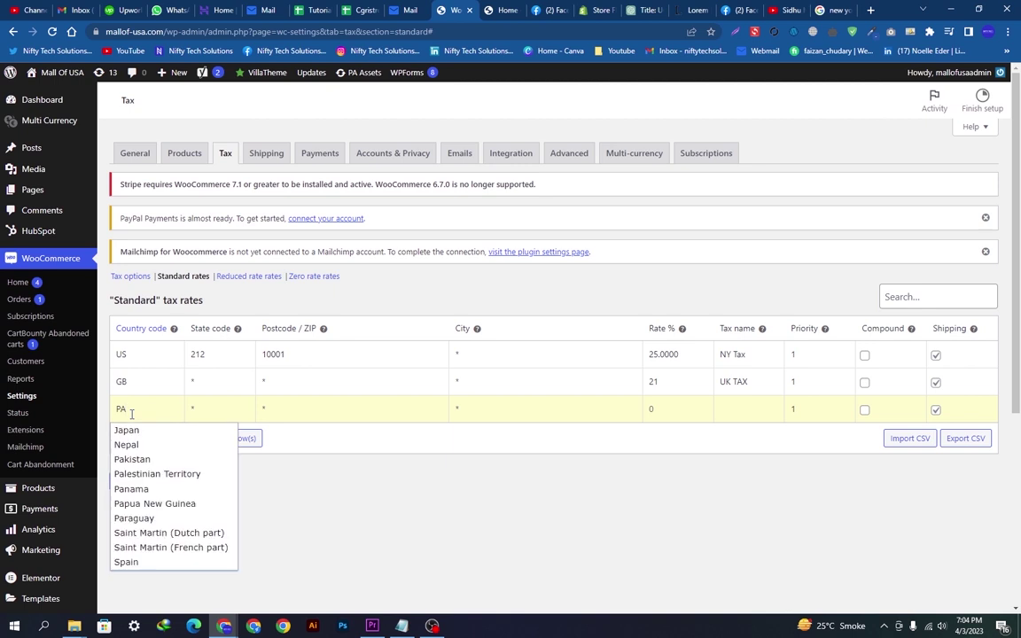
{"action": "type", "text": "PA"}
{"action": "left_click", "coordinate": [131, 459]}
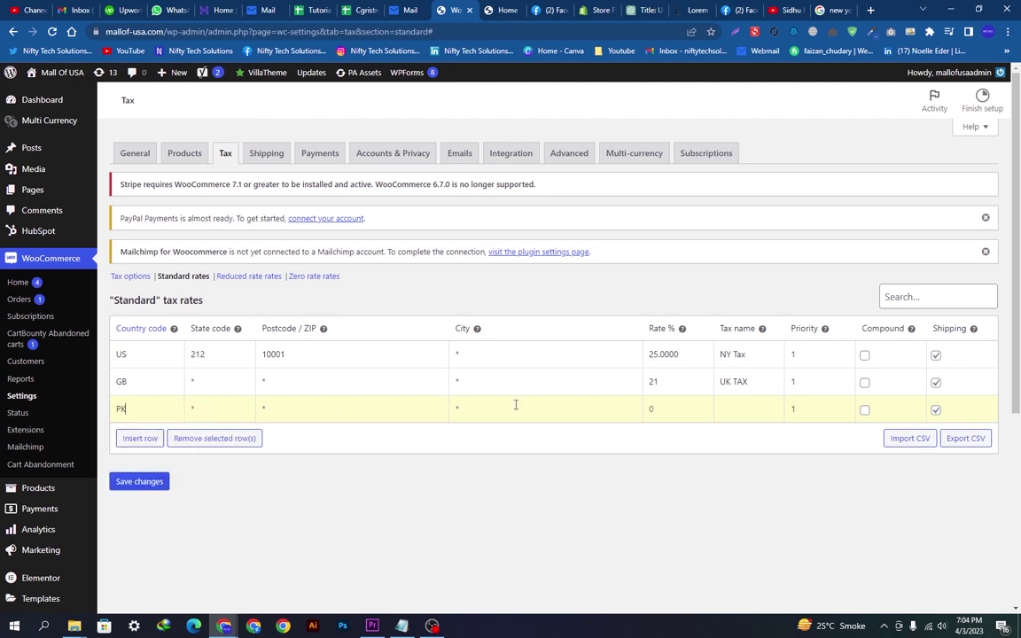
{"action": "left_click", "coordinate": [663, 406]}
{"action": "type", "text": "17"}
{"action": "key", "text": "Tab"}
{"action": "type", "text": "PK TAX"}
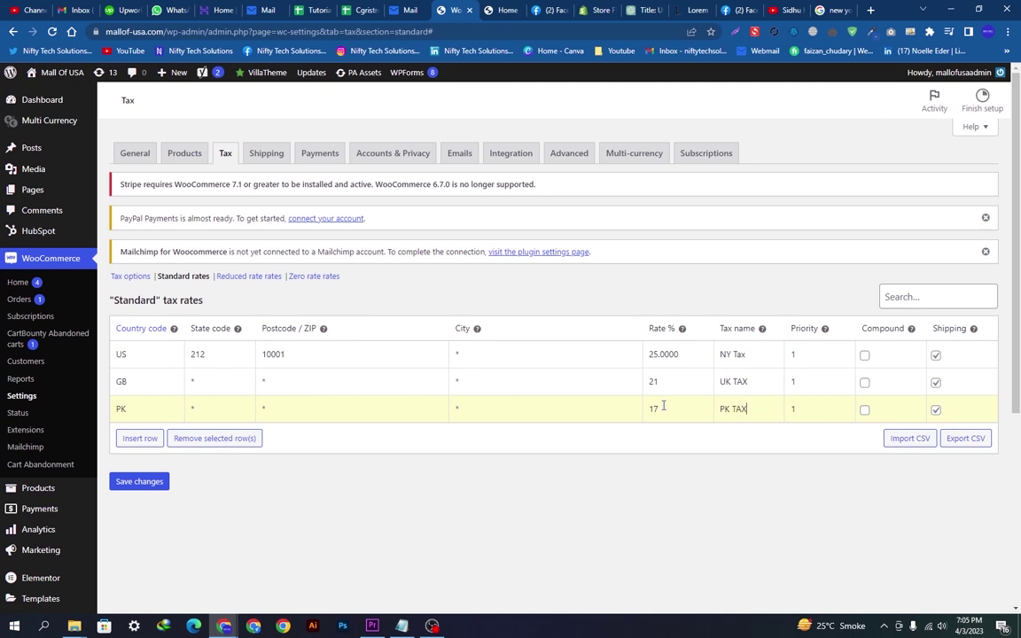
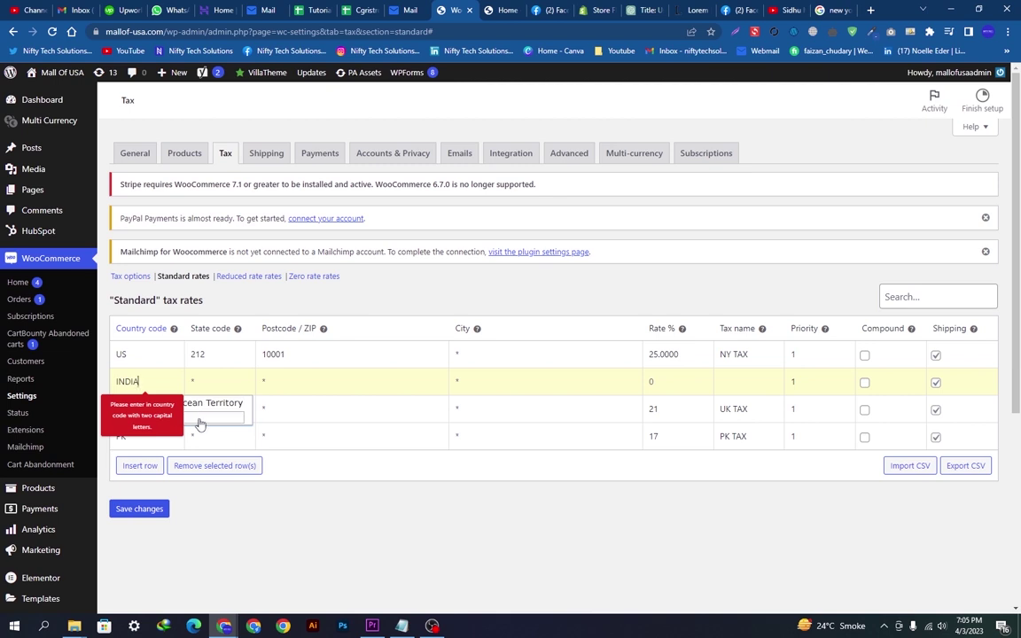
Step: Insert another standard tax rate row with India (IN) as its country code
{"action": "key", "text": "BackSpace"}
{"action": "key", "text": "BackSpace"}
{"action": "key", "text": "BackSpace"}
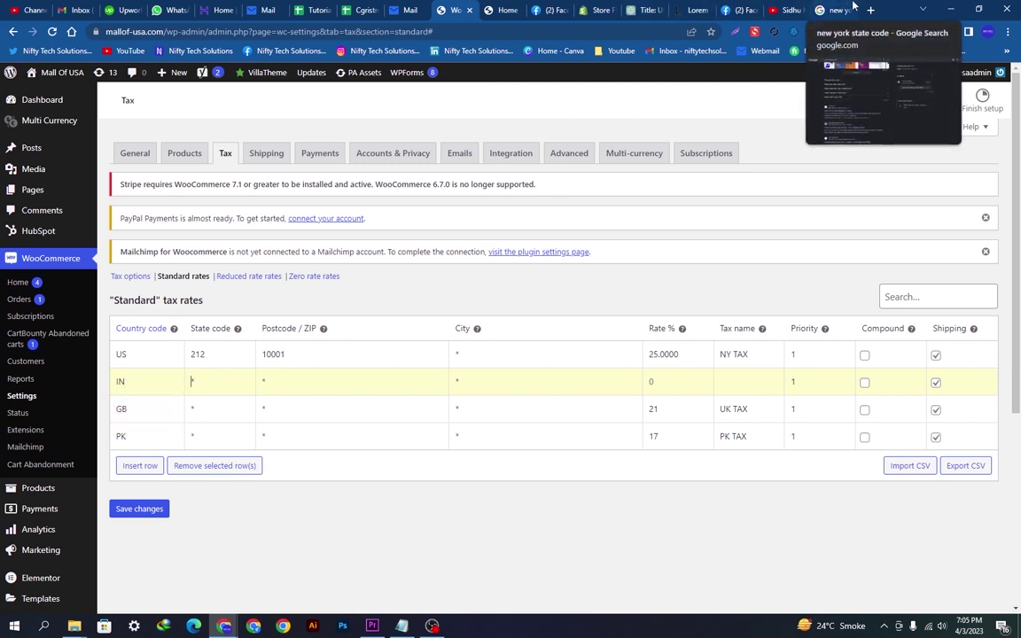
Step: Search Google for "india state name" and look up the state code of Bihar from the results
{"action": "left_click", "coordinate": [853, 8]}
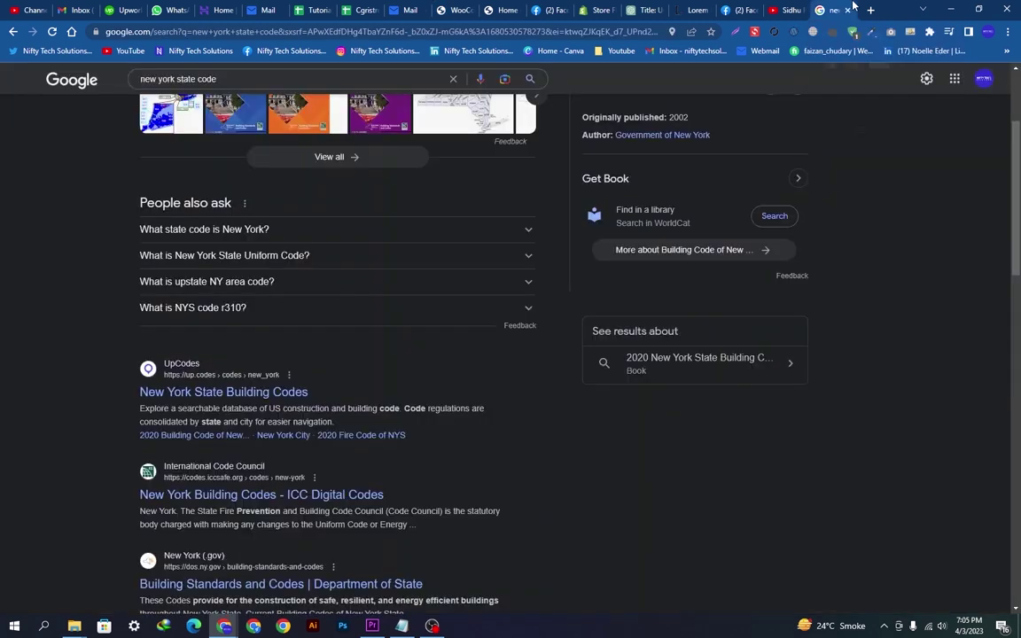
{"action": "left_click", "coordinate": [386, 76]}
{"action": "key", "text": "ctrl+a"}
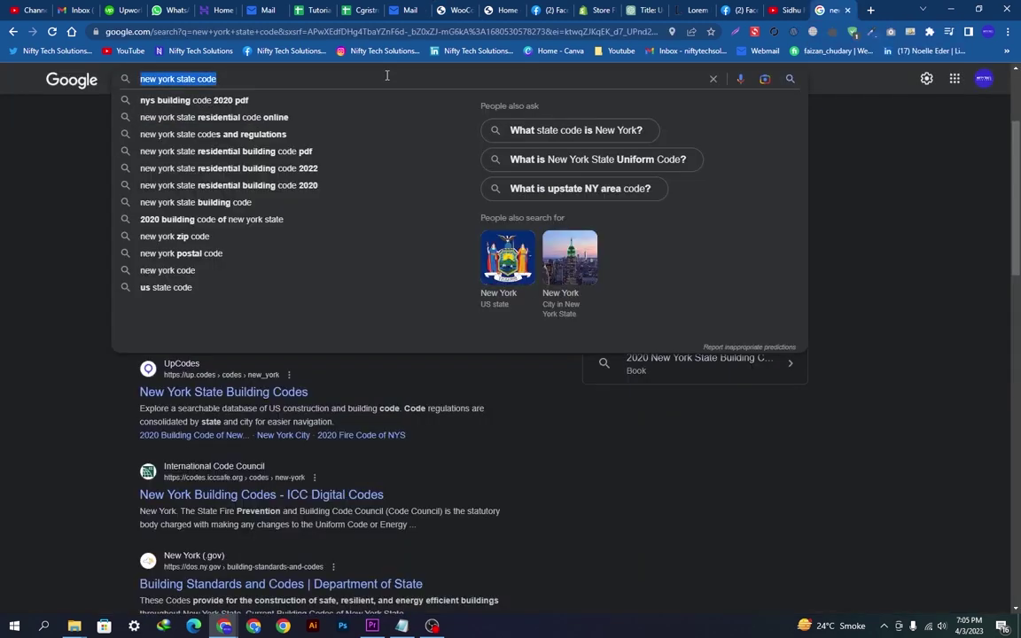
{"action": "key", "text": "BackSpace"}
{"action": "type", "text": "ind"}
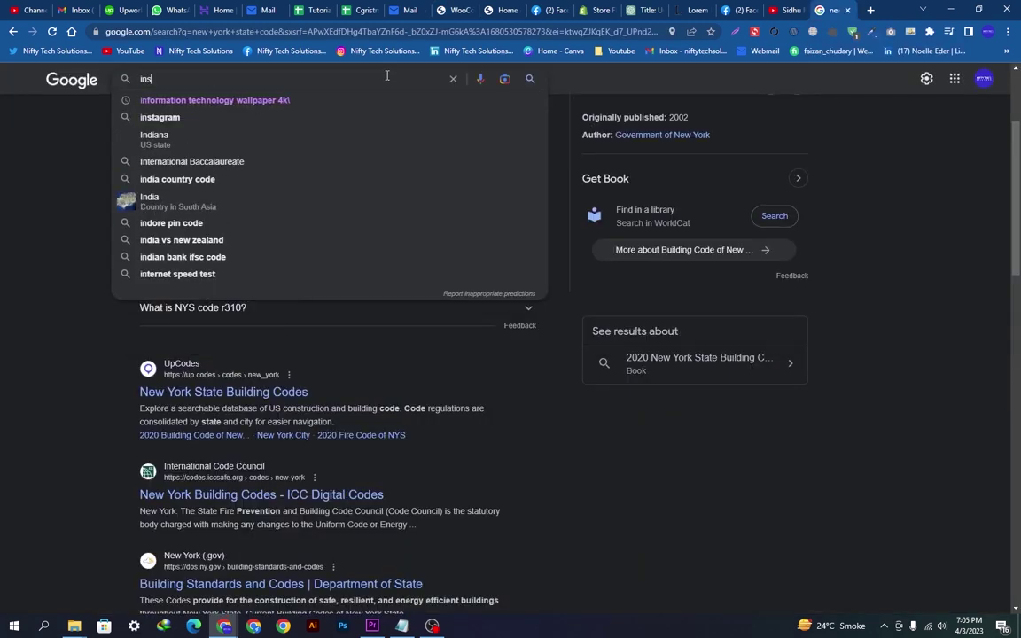
{"action": "type", "text": "ia state"}
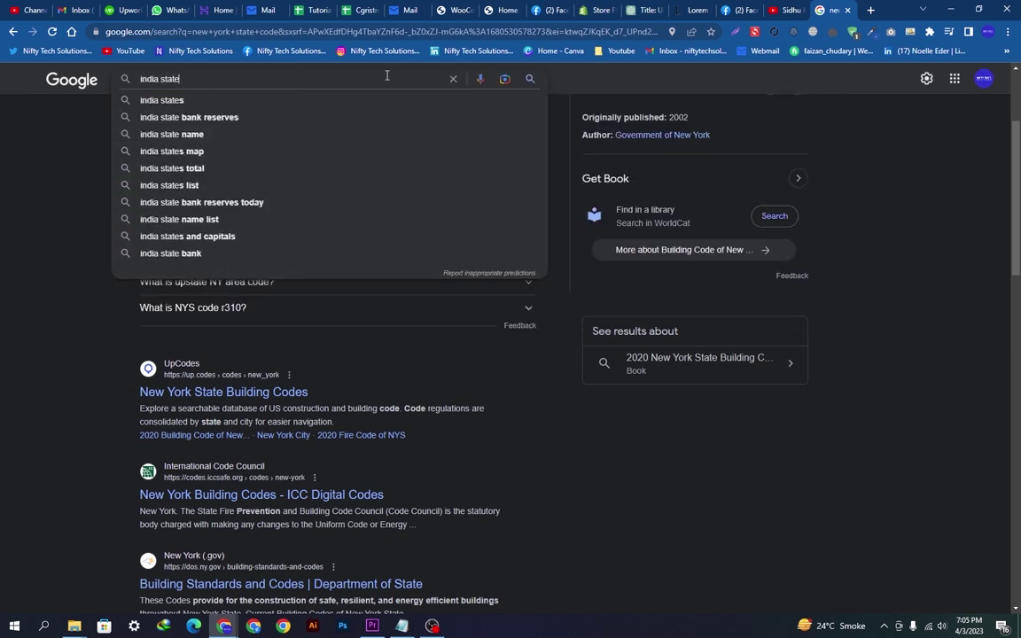
{"action": "type", "text": " name"}
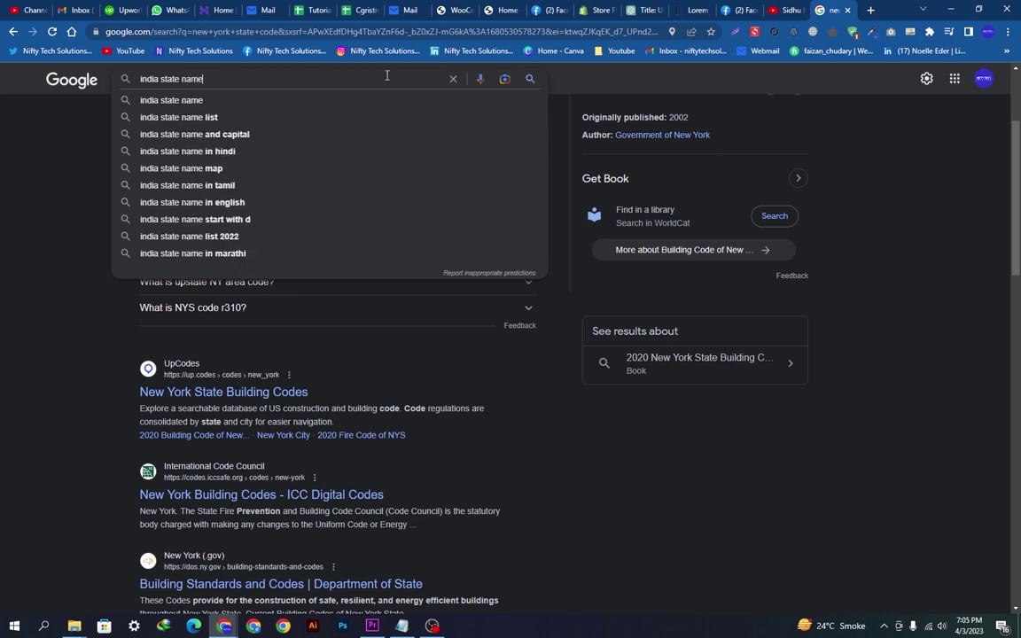
{"action": "key", "text": "Return"}
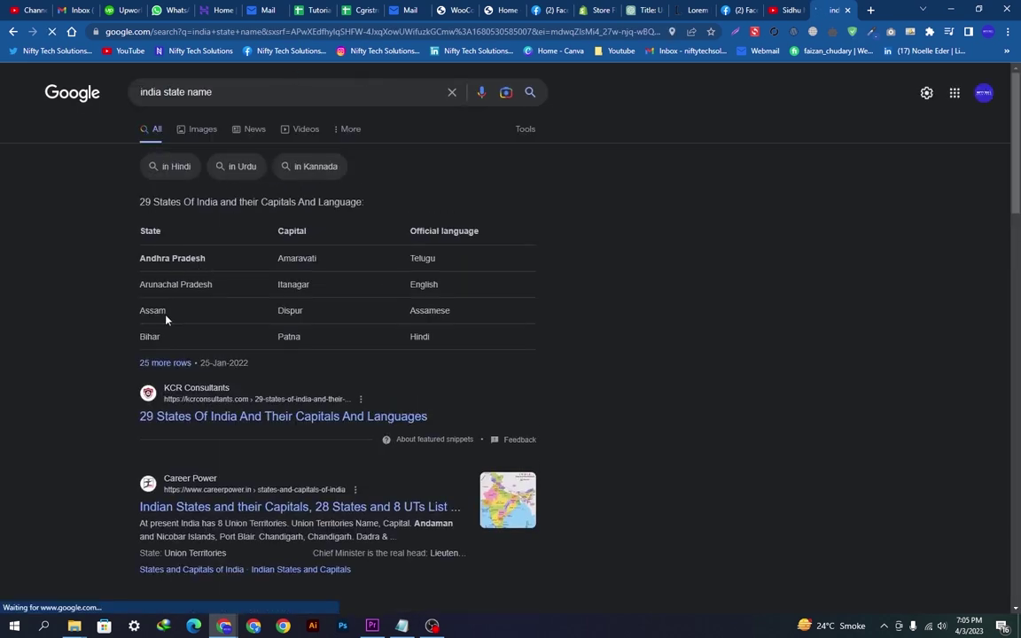
{"action": "left_click_drag", "start_coordinate": [160, 342], "coordinate": [141, 345]}
Step: Set the India row's state code to 10 back in the standard tax rates
{"action": "left_click", "coordinate": [433, 9]}
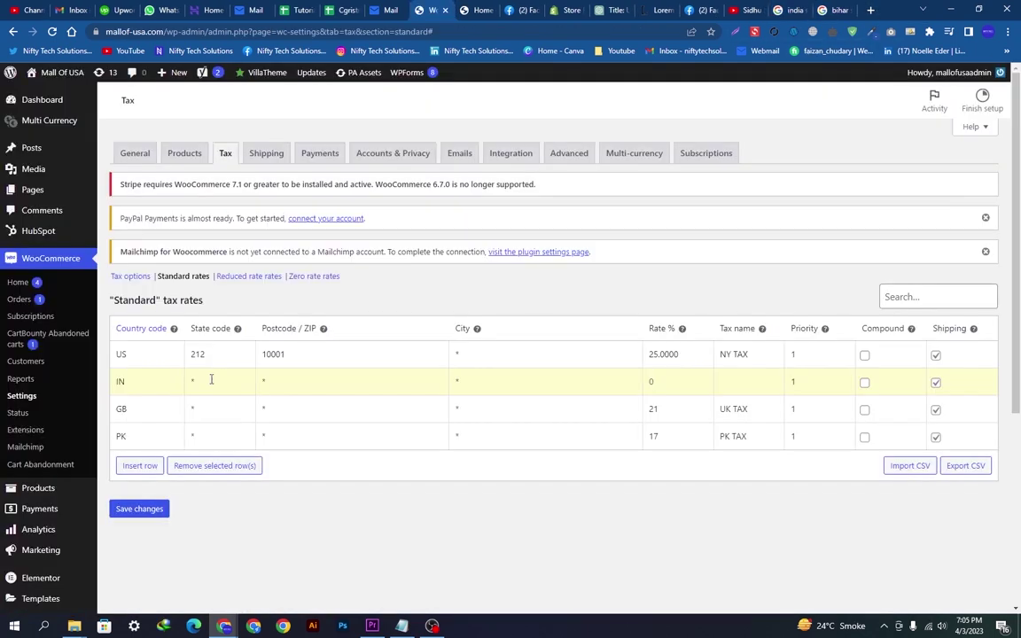
{"action": "left_click", "coordinate": [215, 375]}
{"action": "type", "text": "10"}
{"action": "left_click", "coordinate": [282, 382]}
Step: Search Google in a new browser tab for "bihar postal code", replacing the initial India postal code query
{"action": "left_click", "coordinate": [837, 10]}
{"action": "key", "text": "ctrl+t"}
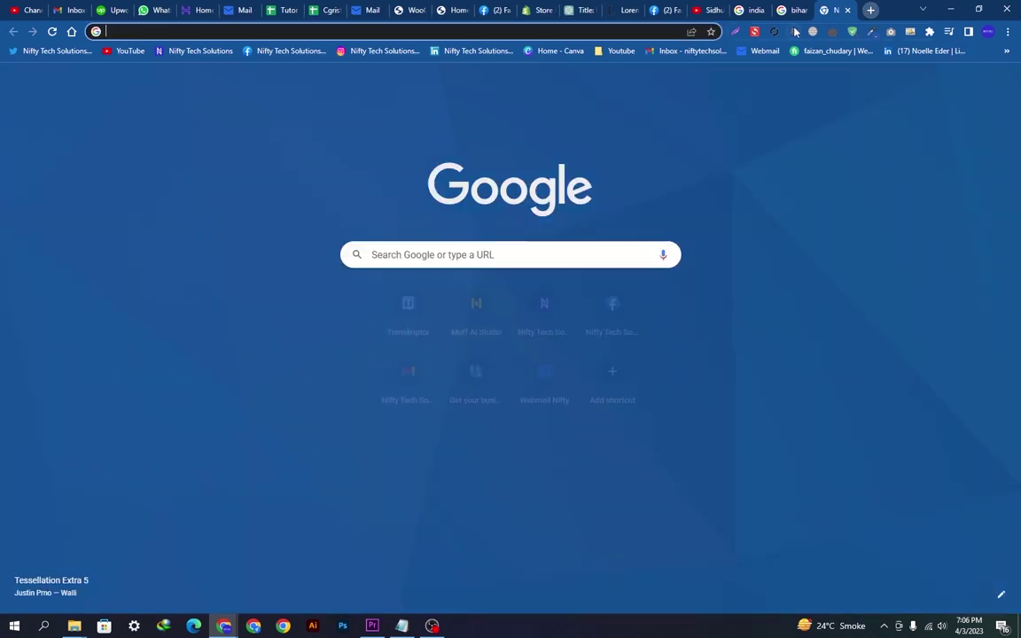
{"action": "type", "text": "india postal cod"}
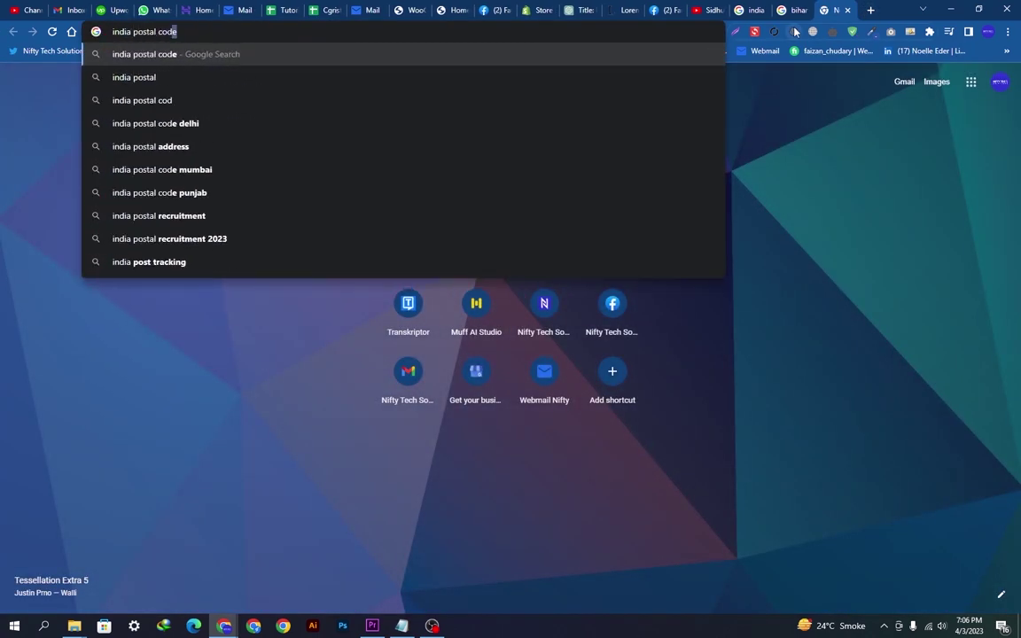
{"action": "key", "text": "Return"}
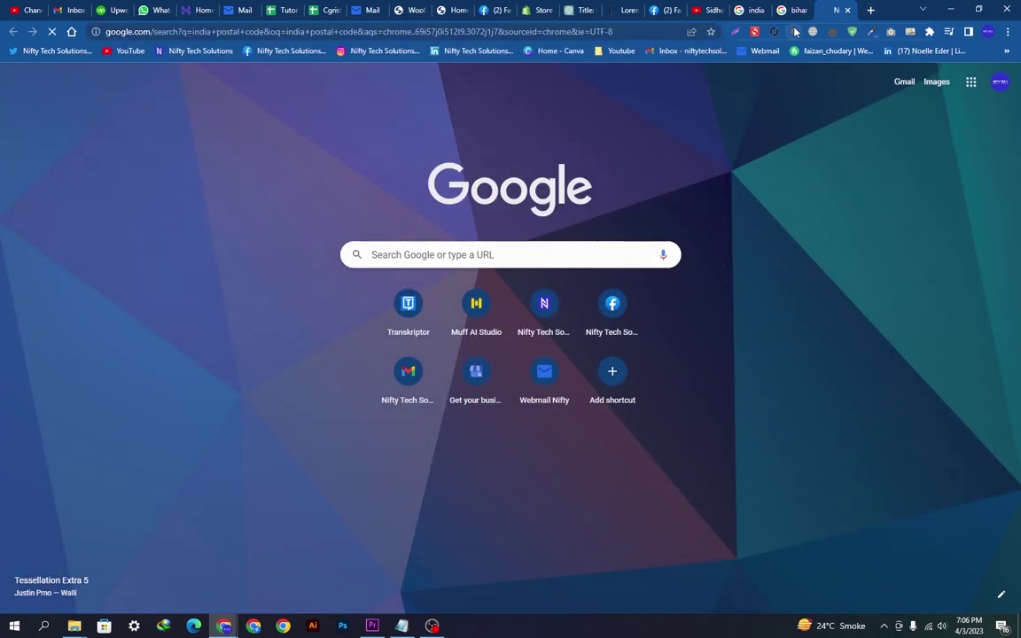
{"action": "key", "text": "Escape"}
{"action": "type", "text": "bihar "}
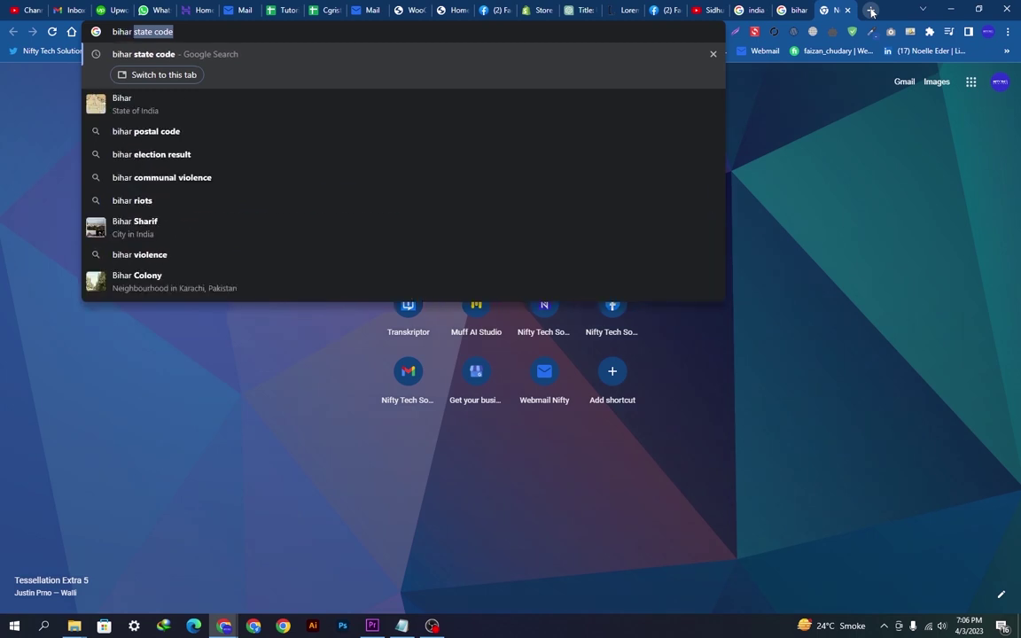
{"action": "type", "text": "postal code"}
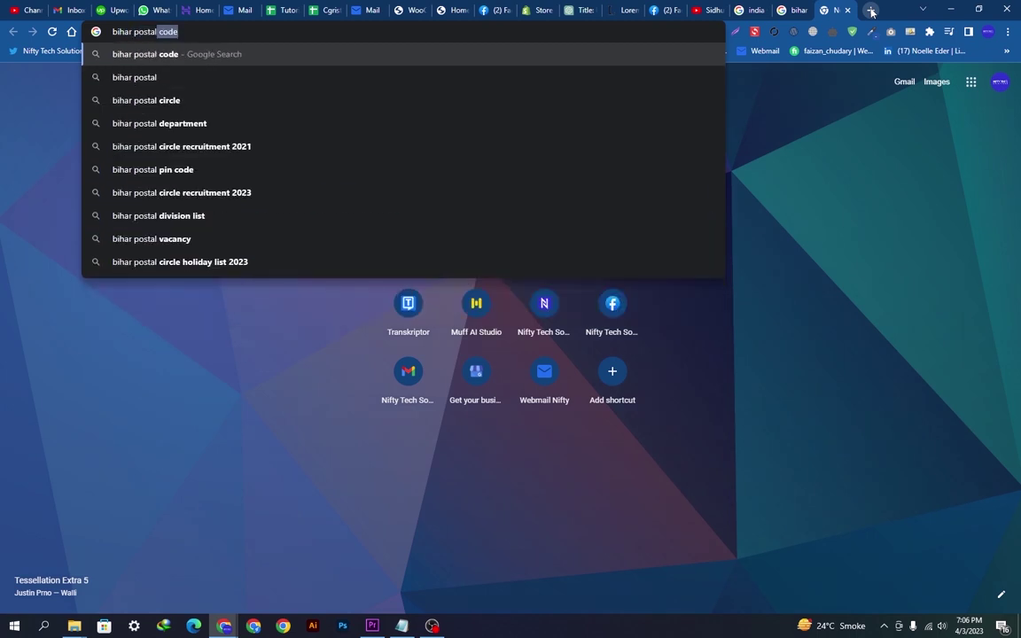
{"action": "key", "text": "Return"}
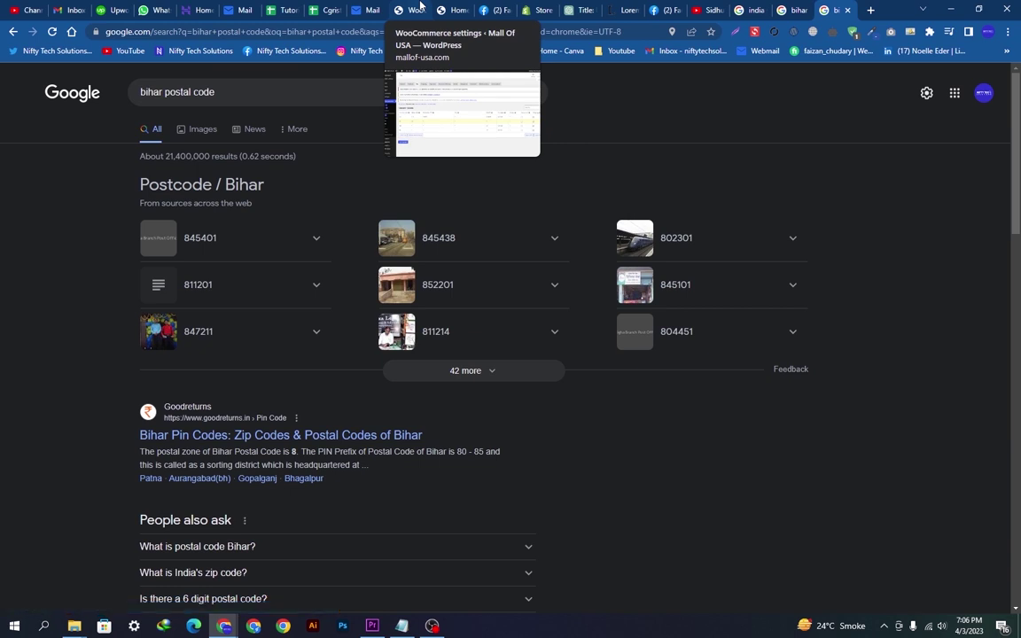
Step: Set the India row's postcode to 845401, its rate to 19% and its tax name to IN TAX, and save the changes
{"action": "left_click", "coordinate": [415, 10]}
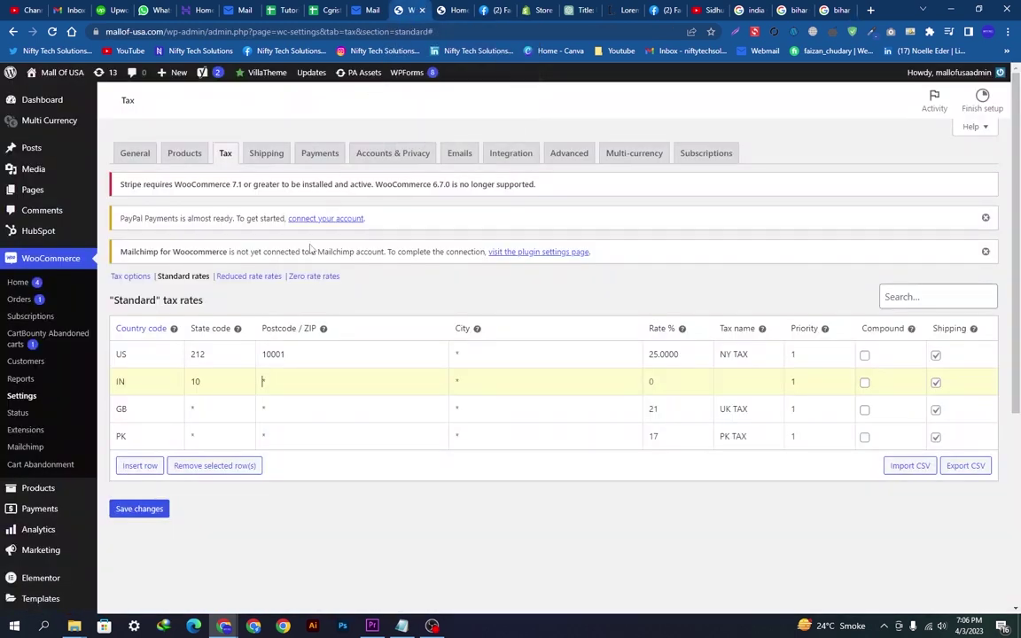
{"action": "left_click", "coordinate": [290, 386]}
{"action": "type", "text": "845401"}
{"action": "left_click", "coordinate": [668, 384]}
{"action": "type", "text": "19"}
{"action": "left_click", "coordinate": [741, 379]}
{"action": "type", "text": "IN TAX"}
{"action": "left_click", "coordinate": [139, 509]}
{"action": "left_click", "coordinate": [132, 512]}
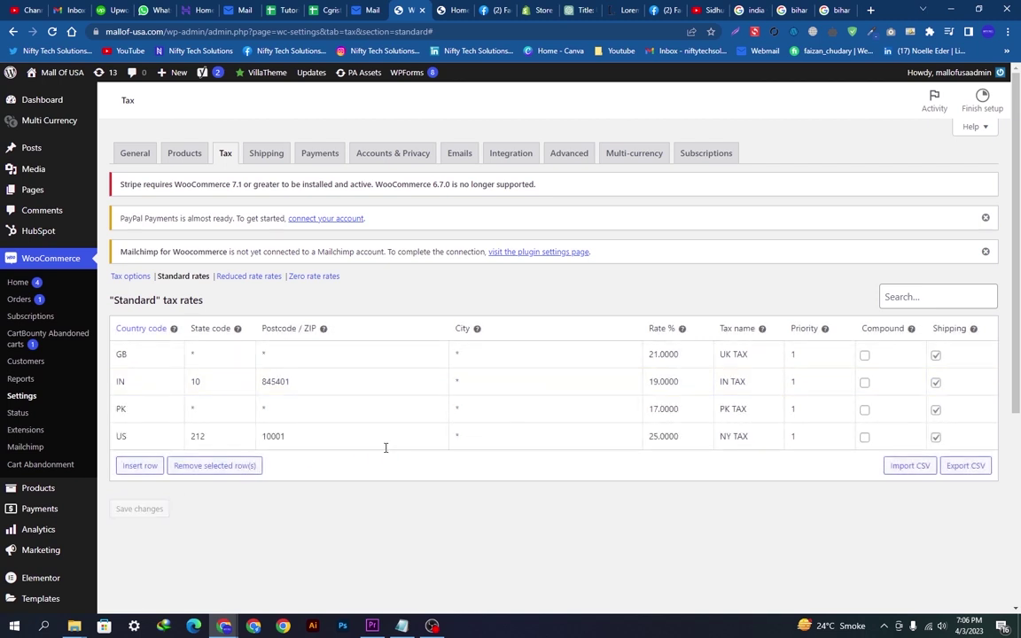
Step: Insert a second standard tax rate row for United States (US)
{"action": "left_click", "coordinate": [139, 465]}
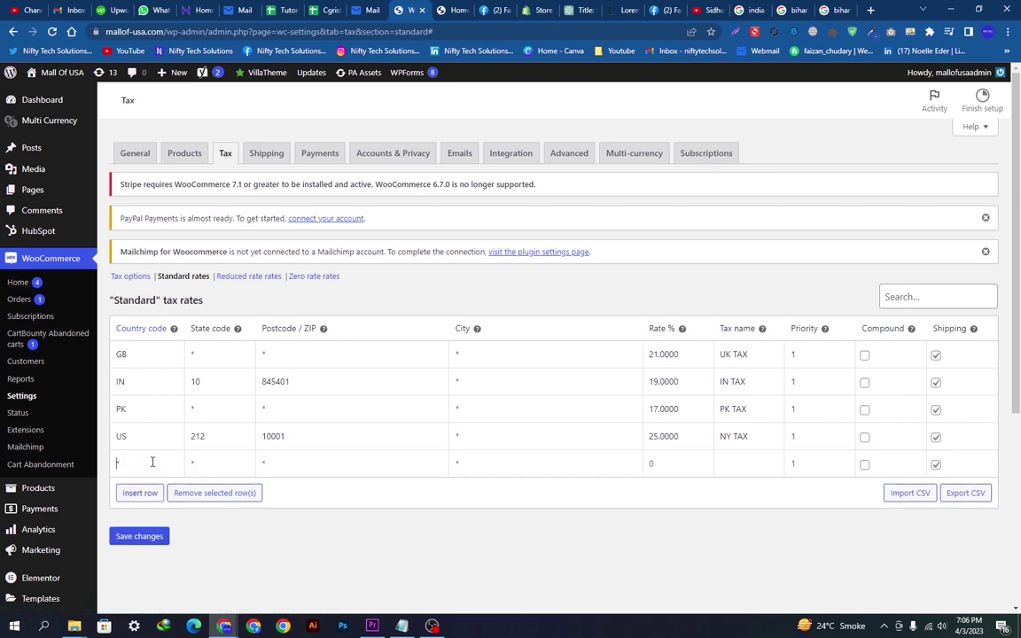
{"action": "left_click", "coordinate": [153, 457]}
{"action": "type", "text": "UNI"}
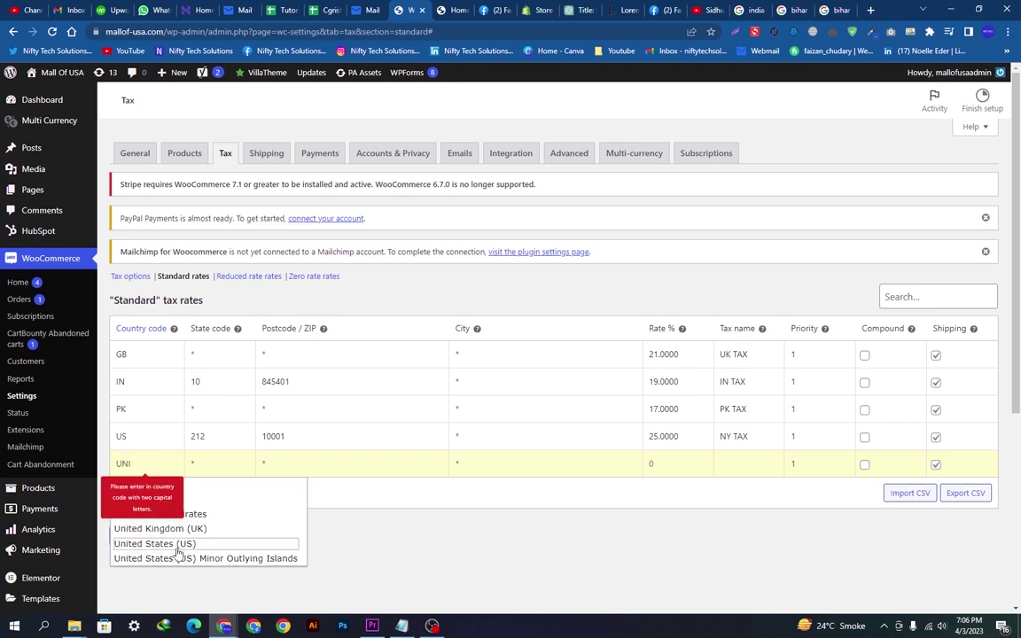
{"action": "left_click", "coordinate": [177, 544]}
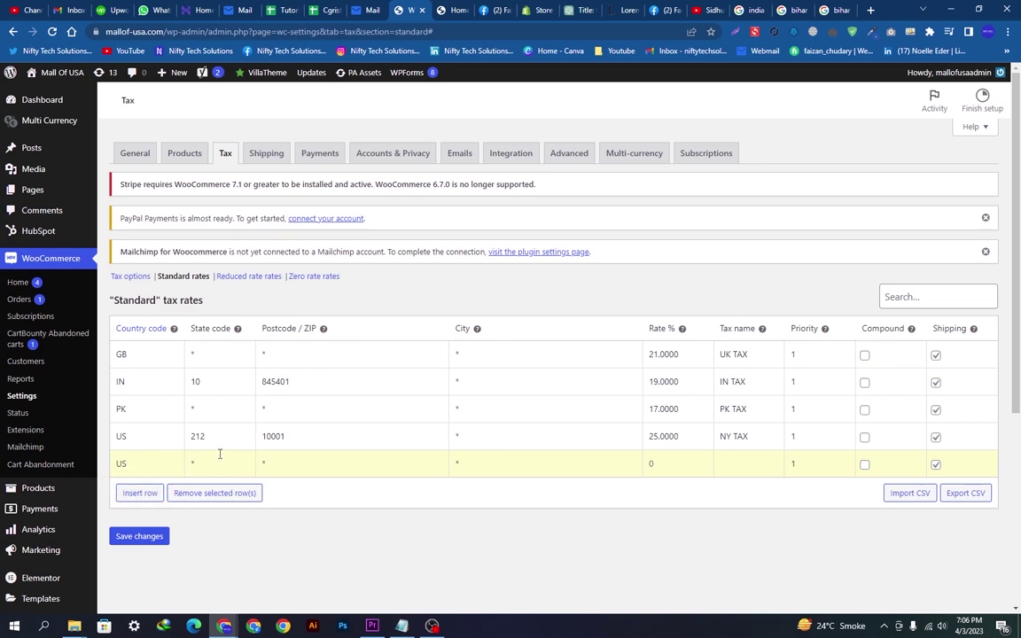
Step: Look up "TEXAS STATE CODE" on Google and set the new US row's state code to 147
{"action": "left_click", "coordinate": [215, 469]}
{"action": "left_click", "coordinate": [840, 10]}
{"action": "left_click", "coordinate": [300, 32]}
Step: Search Google for "texas postal code" in place of the state code query
{"action": "left_click", "coordinate": [824, 8]}
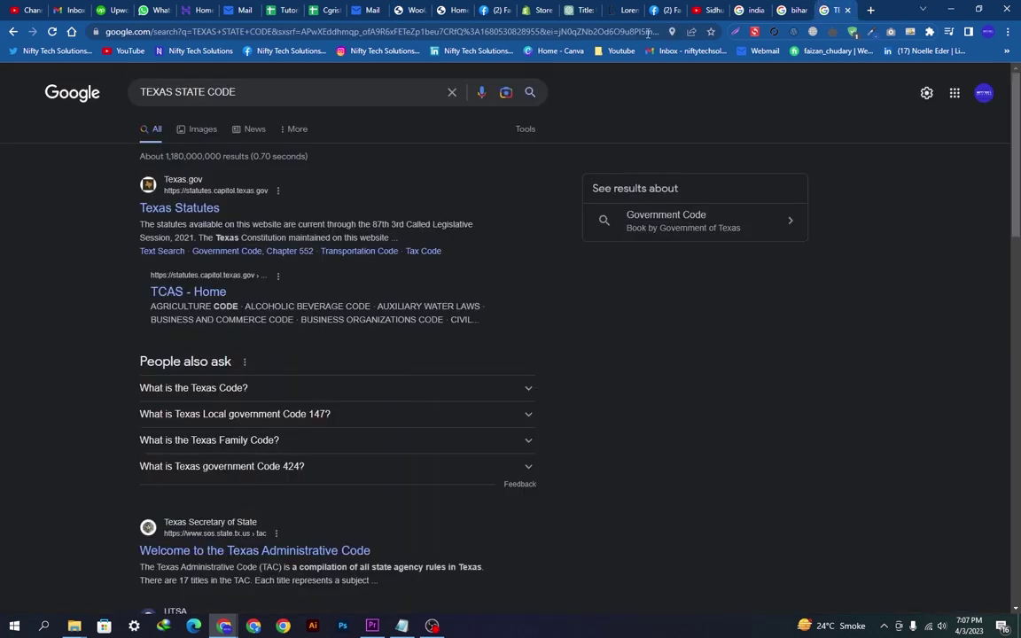
{"action": "triple_click", "coordinate": [188, 91]}
{"action": "left_click", "coordinate": [188, 91]}
{"action": "triple_click", "coordinate": [188, 92]}
{"action": "type", "text": "TE"}
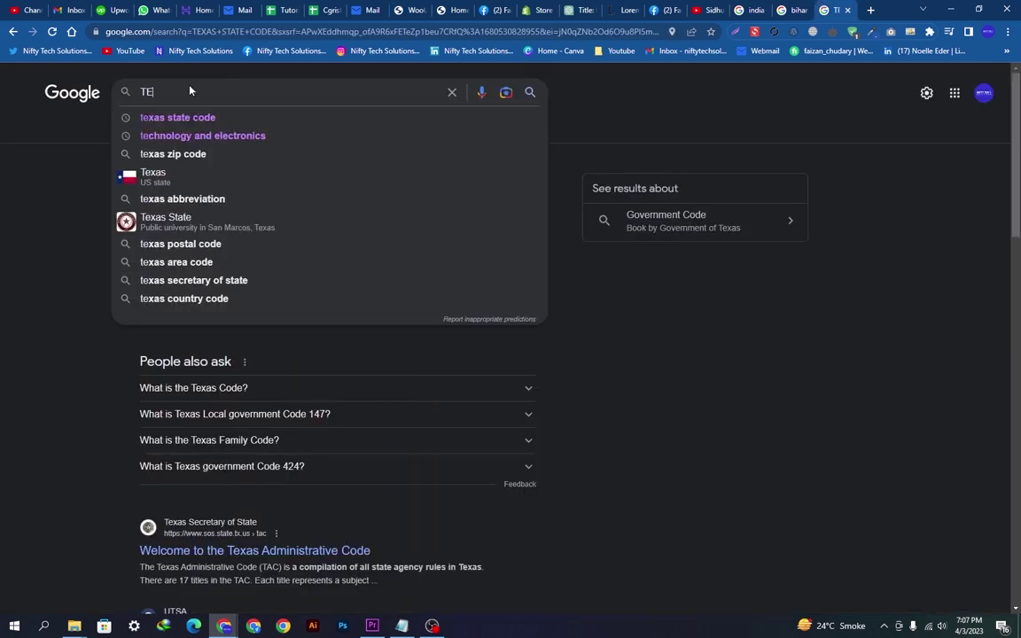
{"action": "type", "text": "XAS PO"}
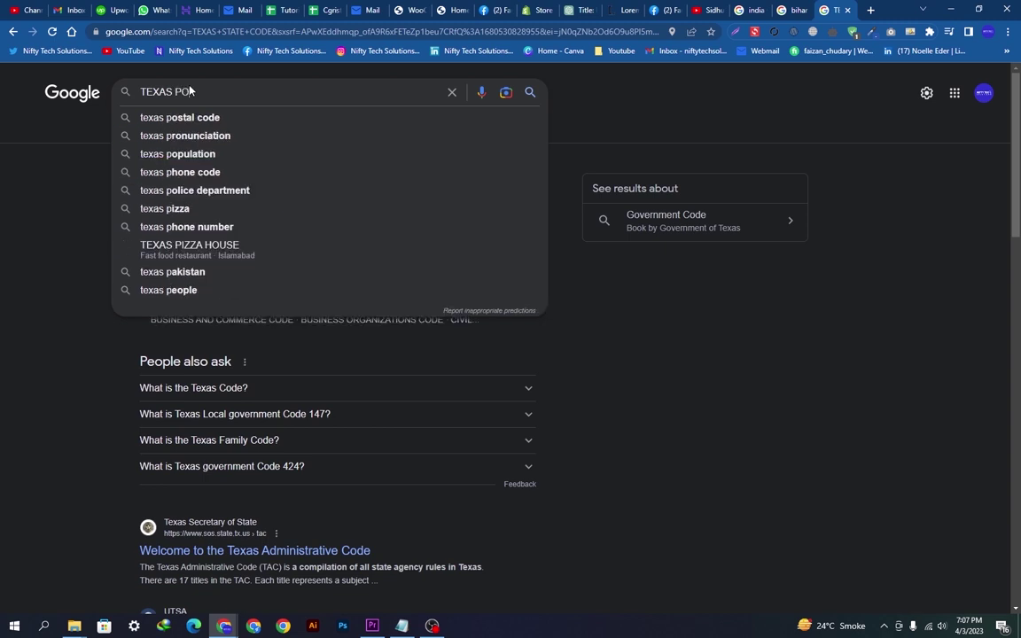
{"action": "key", "text": "Down"}
{"action": "key", "text": "Return"}
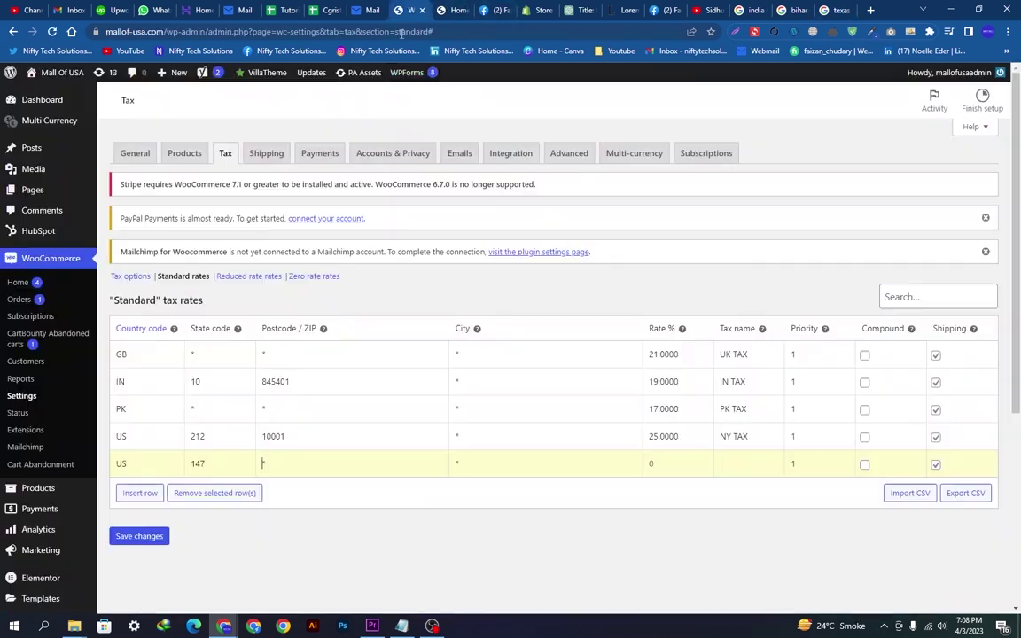
Step: Set the new US row's postcode to 75047 in the standard tax rates
{"action": "left_click", "coordinate": [407, 9]}
{"action": "type", "text": "7504"}
{"action": "type", "text": "6"}
Step: Look up a city in Texas by changing the Google query to "texas city name"
{"action": "left_click", "coordinate": [833, 10]}
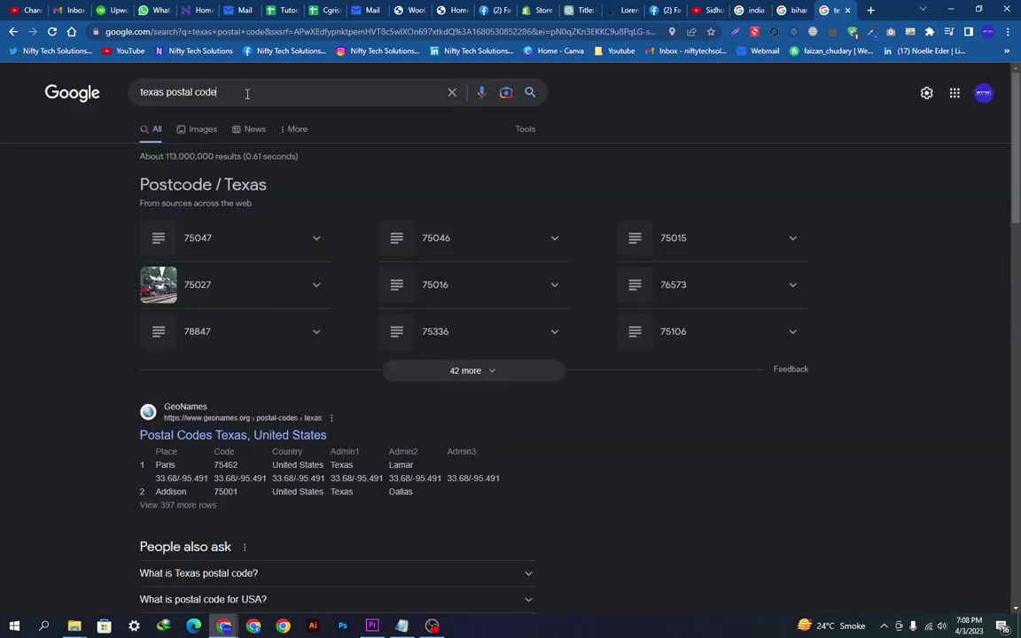
{"action": "left_click", "coordinate": [247, 93]}
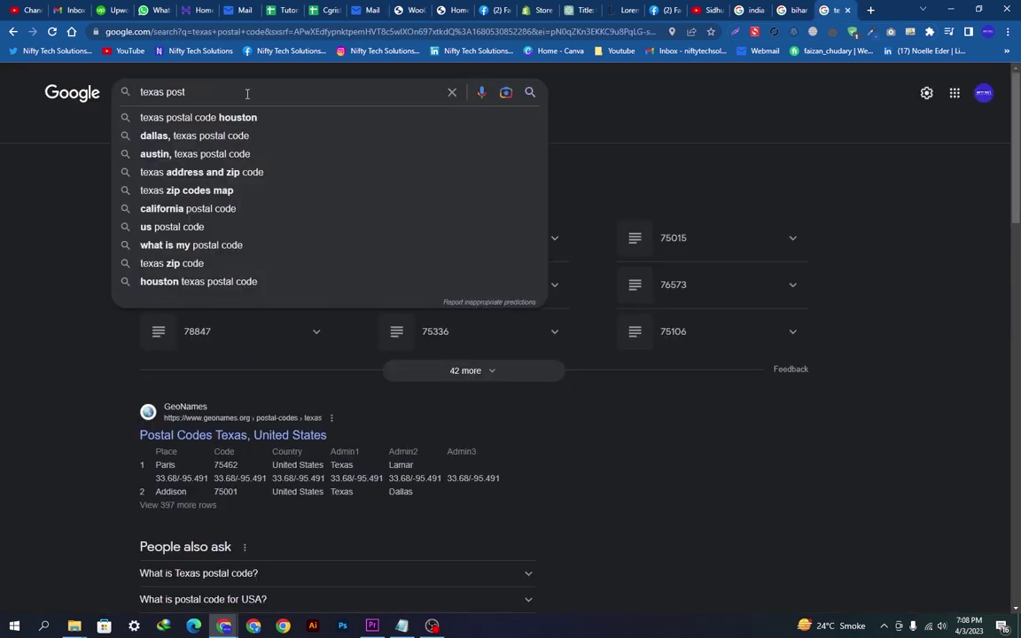
{"action": "key", "text": "BackSpace"}
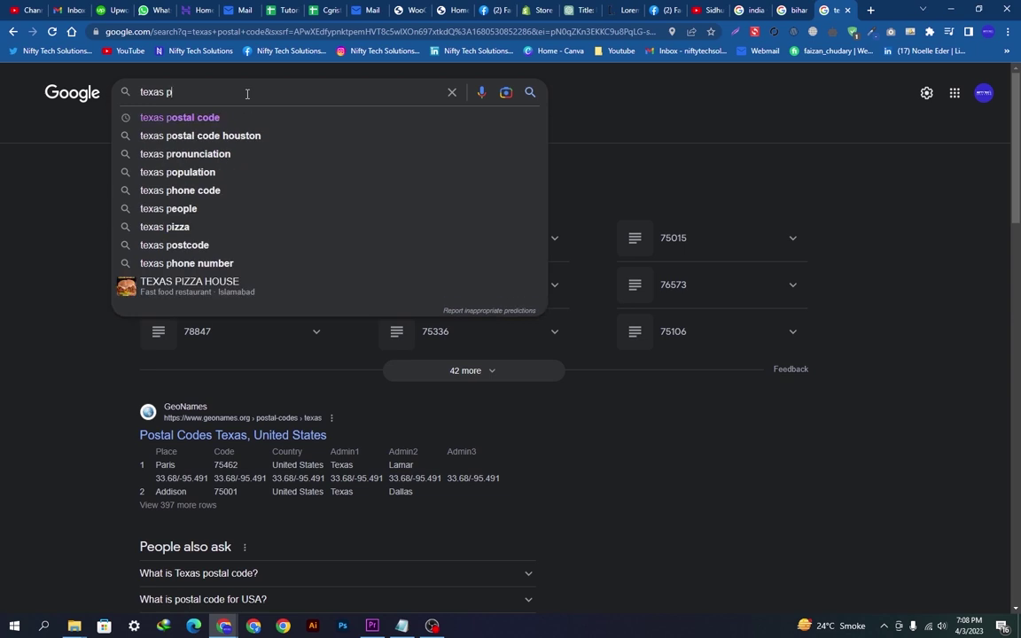
{"action": "type", "text": "CITY N"}
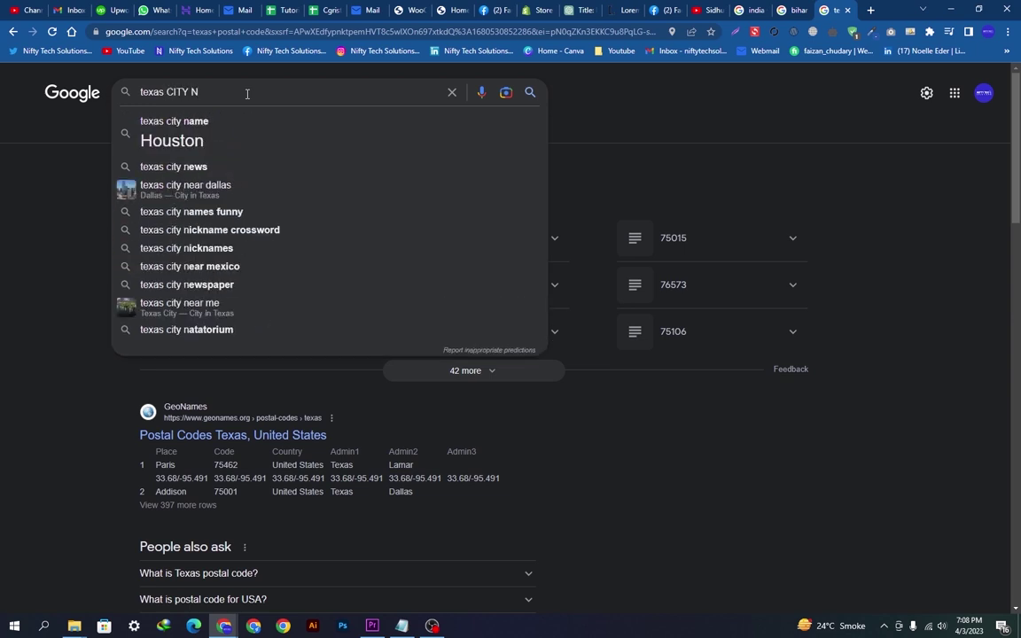
{"action": "key", "text": "Down"}
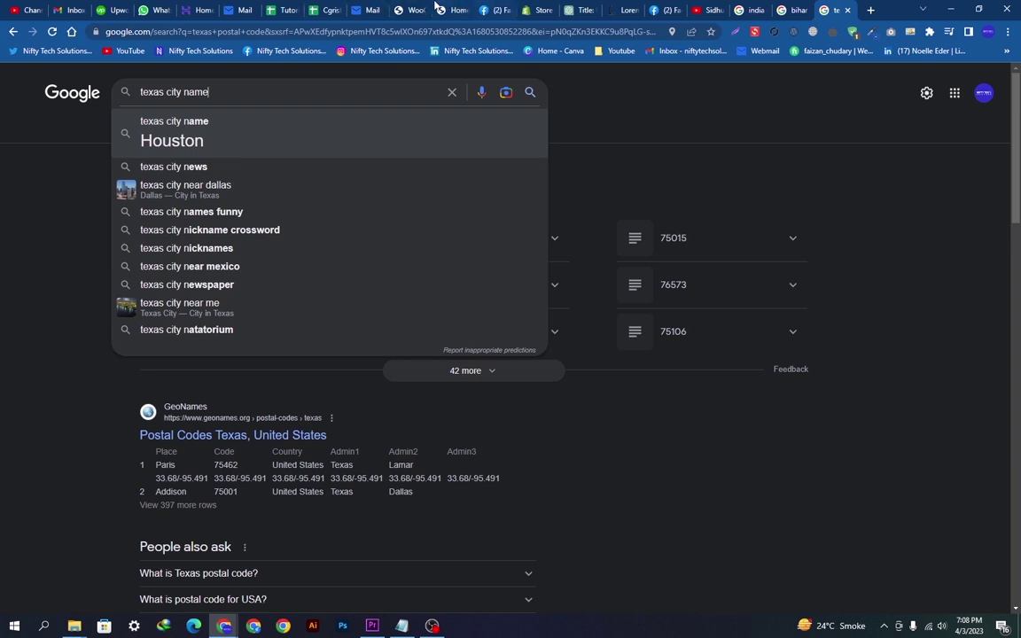
Step: Set the new US row's city to HOUSTON, its rate to 21% and its tax name to Texas TAX, and save the changes
{"action": "left_click", "coordinate": [408, 10]}
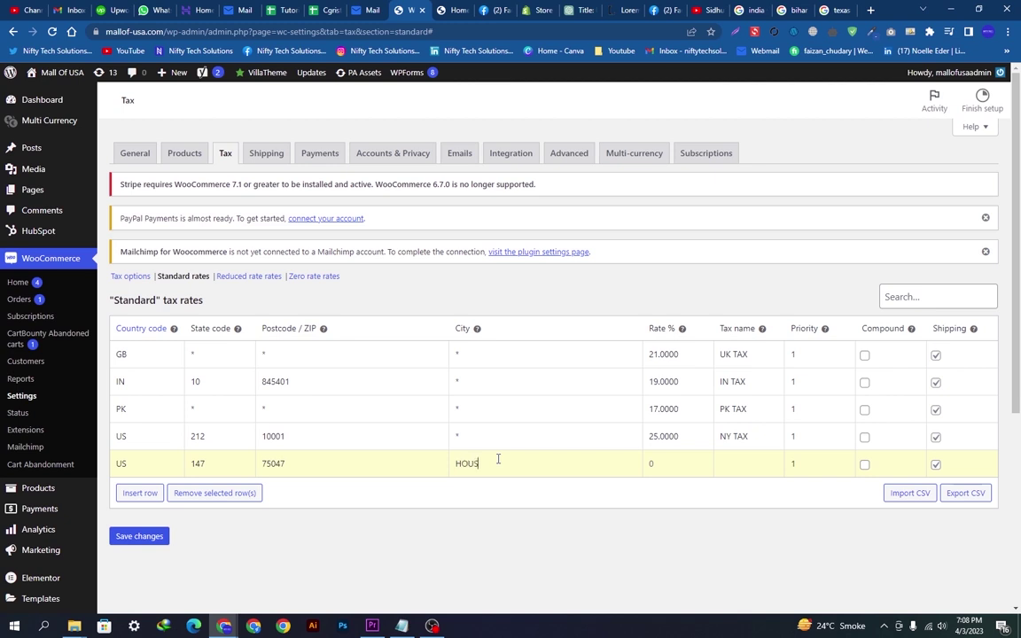
{"action": "type", "text": "ON"}
{"action": "left_click", "coordinate": [729, 470]}
{"action": "key", "text": "BackSpace"}
{"action": "key", "text": "BackSpace"}
{"action": "type", "text": "Tex"}
{"action": "left_click", "coordinate": [138, 538]}
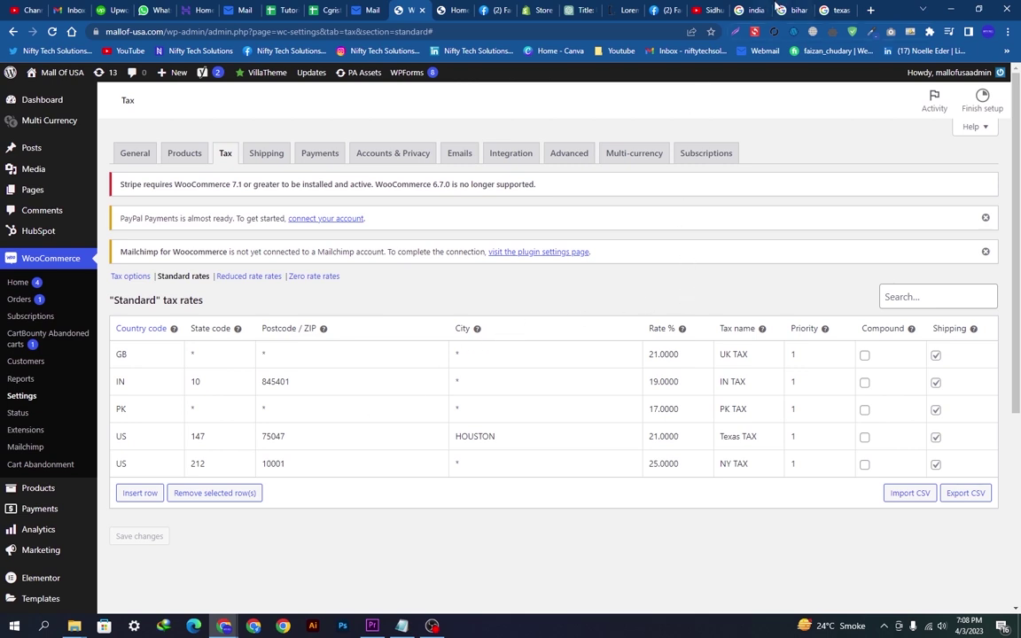
Step: Open the storefront mallof-usa.com in a new incognito window, using the address copied from its existing tab
{"action": "left_click", "coordinate": [456, 10]}
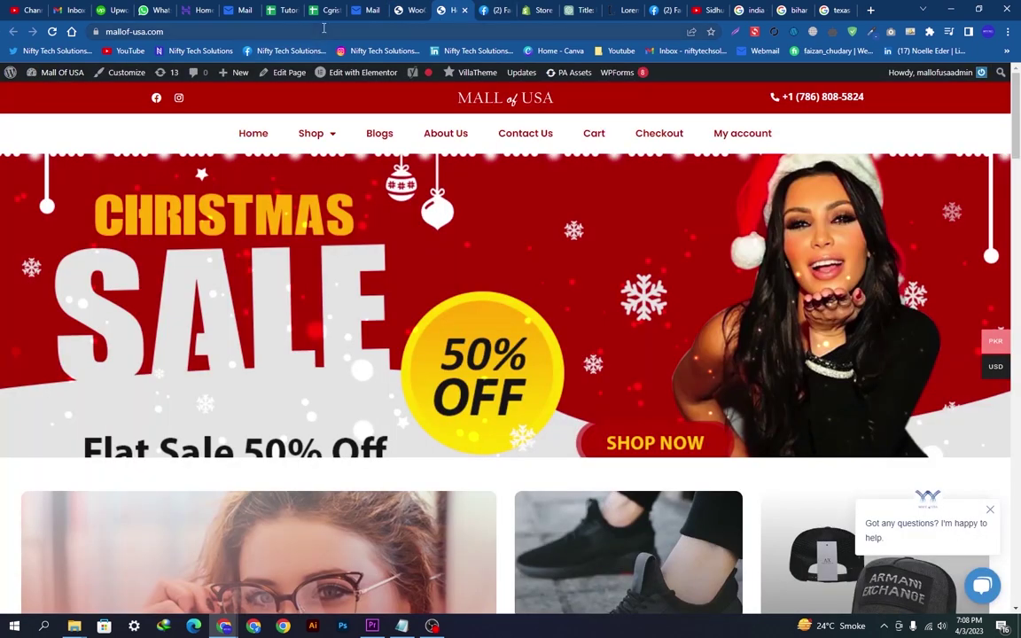
{"action": "left_click", "coordinate": [324, 30]}
{"action": "key", "text": "ctrl+c"}
{"action": "left_click", "coordinate": [487, 213]}
{"action": "key", "text": "ctrl+shift+n"}
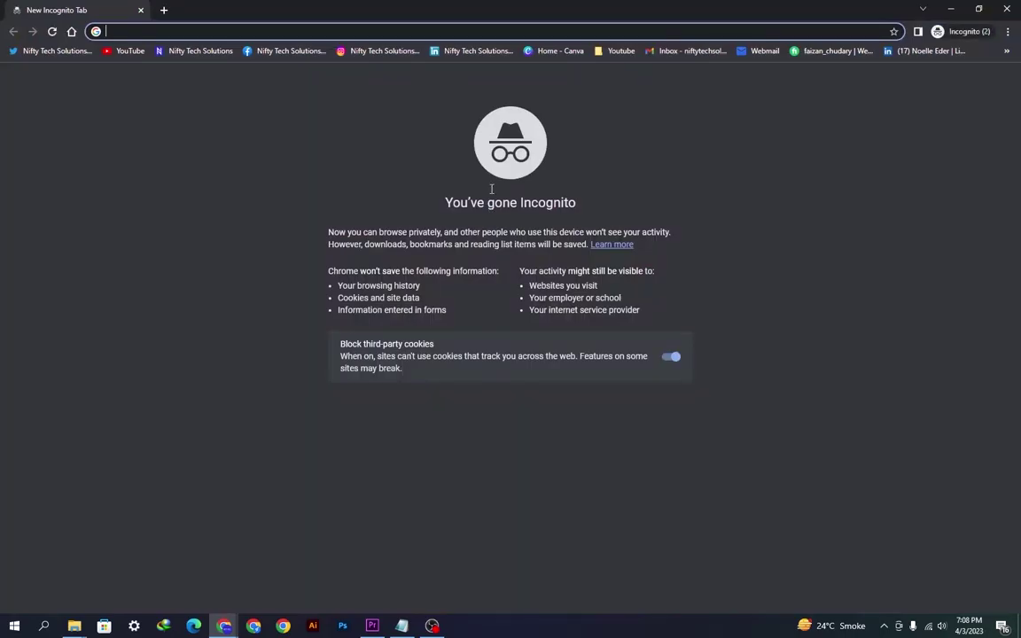
{"action": "key", "text": "ctrl+v"}
{"action": "key", "text": "Return"}
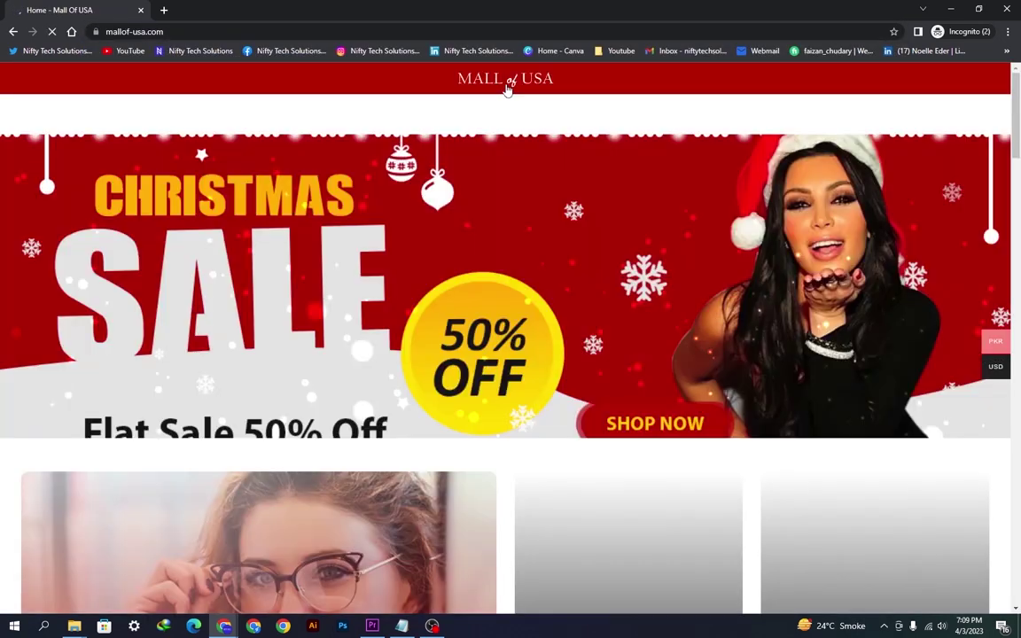
Step: Open the pink slippers for women and men from the home page and add one pair to the cart
{"action": "scroll", "coordinate": [408, 343], "scroll_direction": "down", "scroll_amount": 10}
{"action": "scroll", "coordinate": [406, 343], "scroll_direction": "up", "scroll_amount": 10}
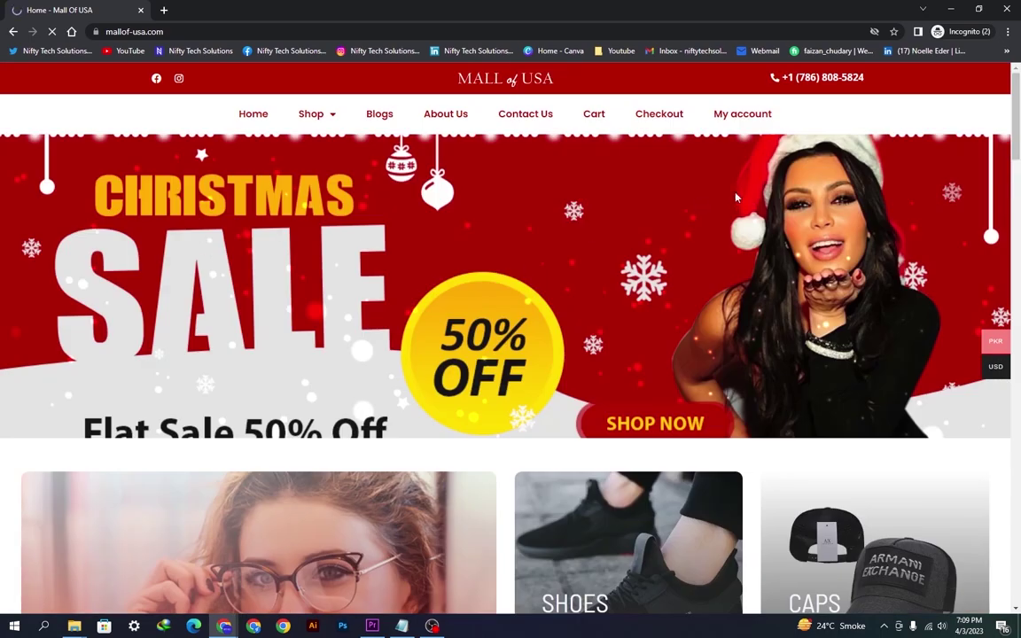
{"action": "scroll", "coordinate": [401, 300], "scroll_direction": "down", "scroll_amount": 10}
{"action": "scroll", "coordinate": [234, 460], "scroll_direction": "down", "scroll_amount": 6}
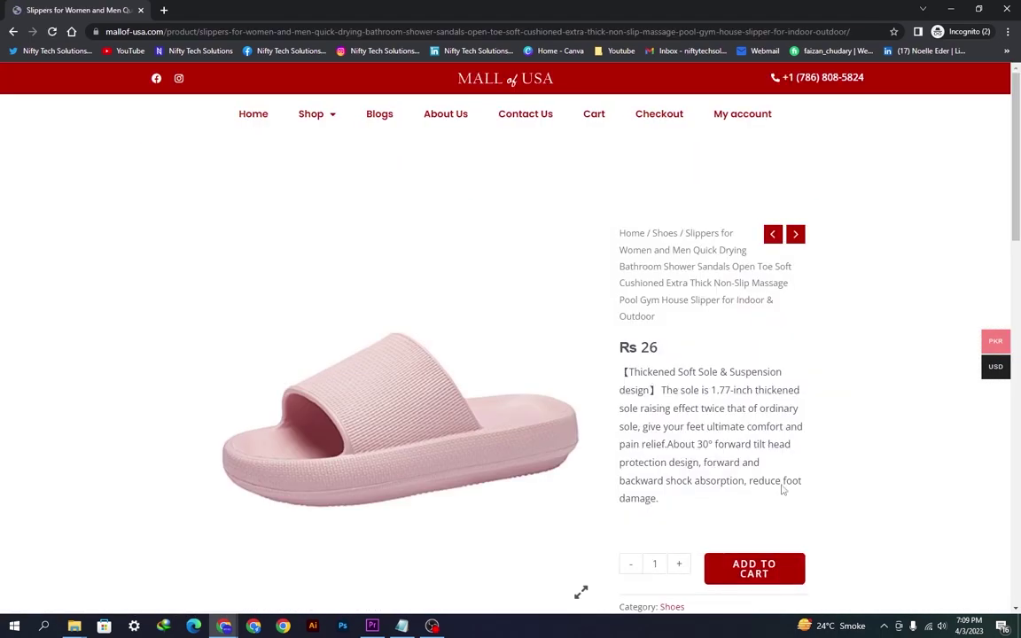
{"action": "left_click", "coordinate": [742, 573]}
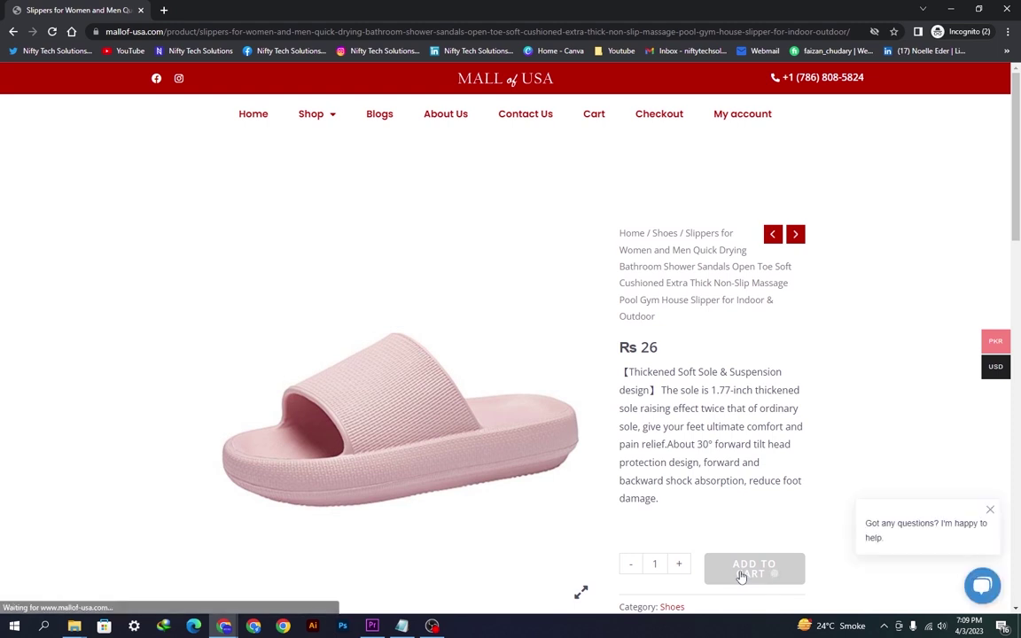
Step: Review the tax line in the cart totals and proceed to checkout
{"action": "mouse_move", "coordinate": [979, 370]}
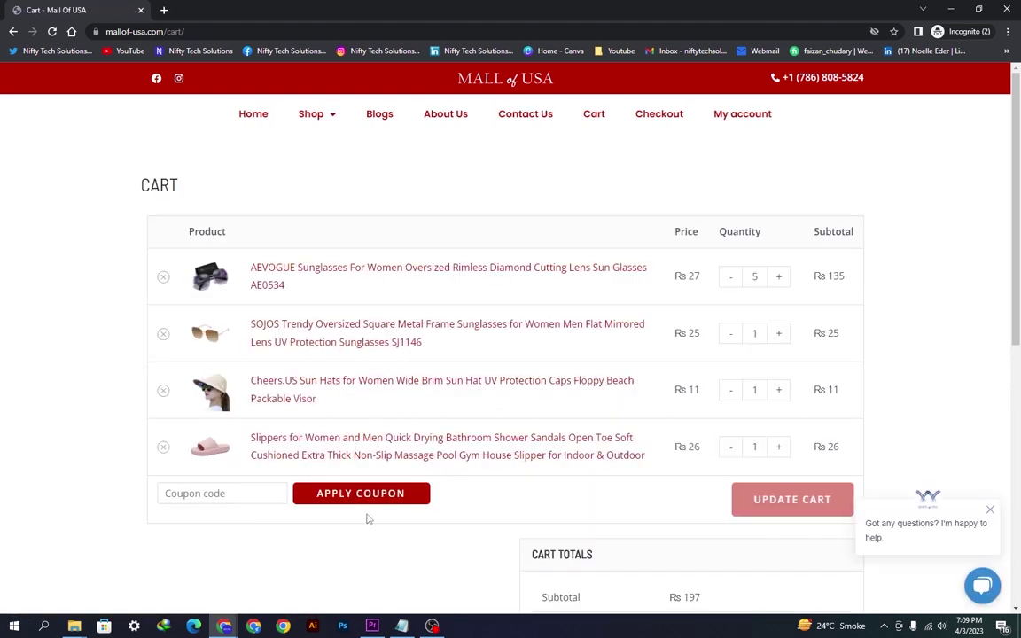
{"action": "left_click_drag", "start_coordinate": [1013, 212], "coordinate": [1015, 343]}
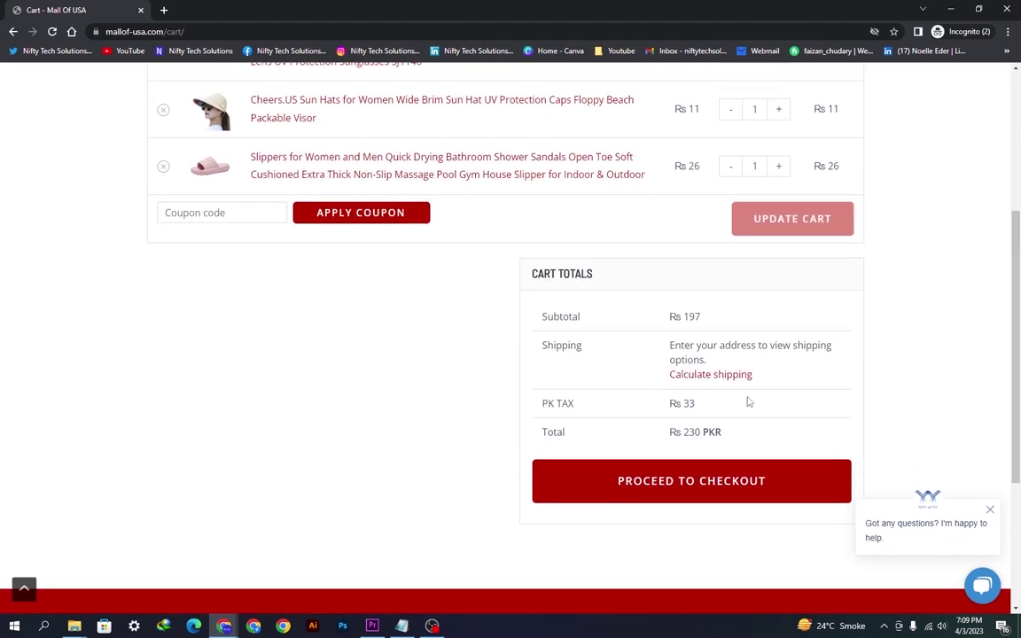
{"action": "left_click", "coordinate": [651, 494]}
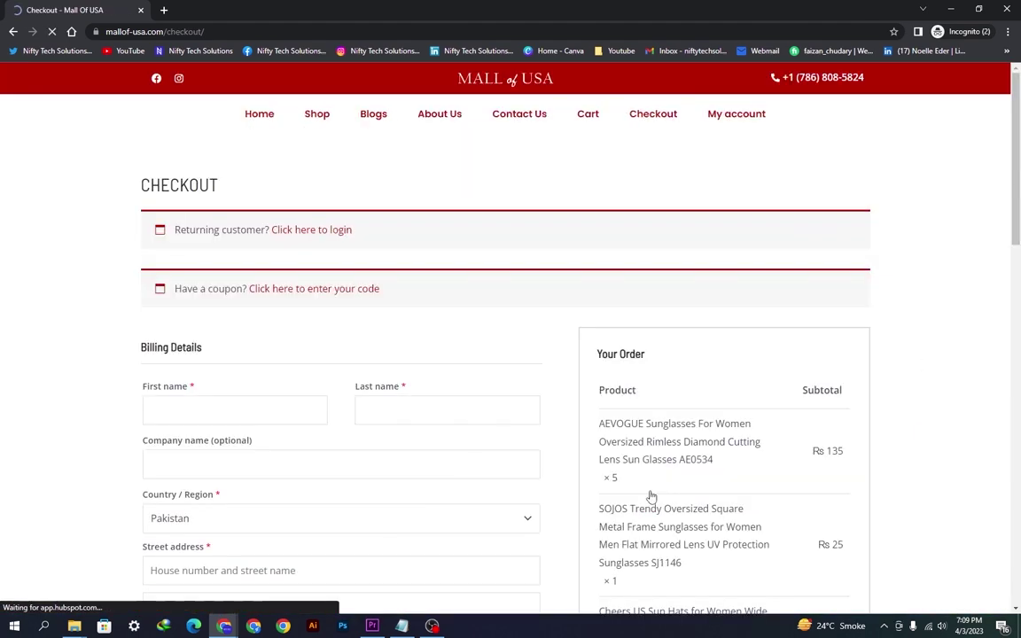
Step: Examine the PK TAX amount in the checkout order summary with Pakistan as the billing country
{"action": "left_click_drag", "start_coordinate": [1016, 190], "coordinate": [842, 489]}
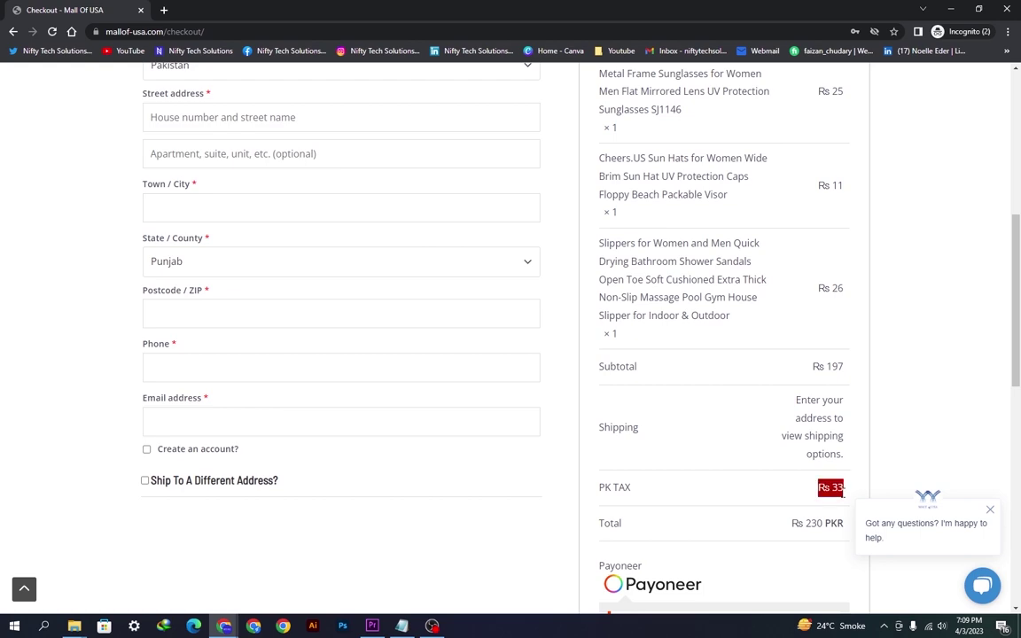
{"action": "double_click", "coordinate": [838, 489]}
{"action": "key", "text": "Home"}
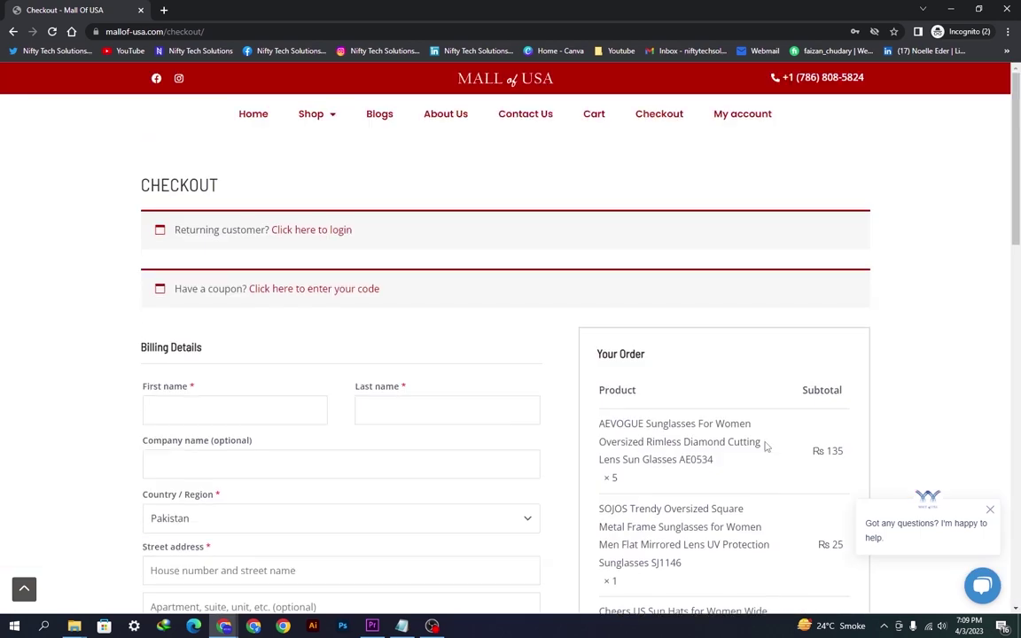
{"action": "key", "text": "End"}
{"action": "key", "text": "Home"}
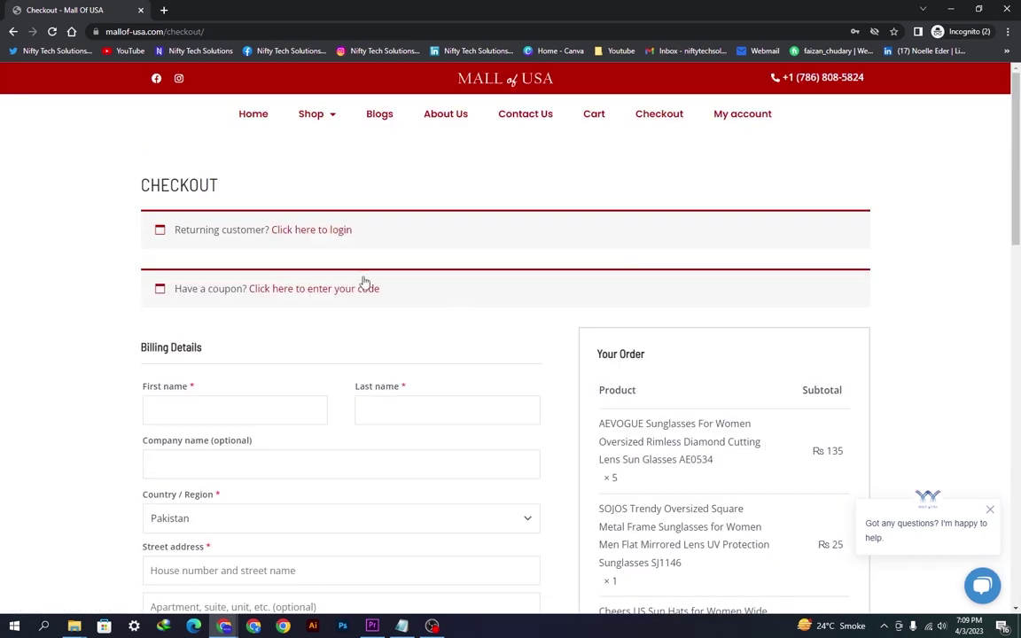